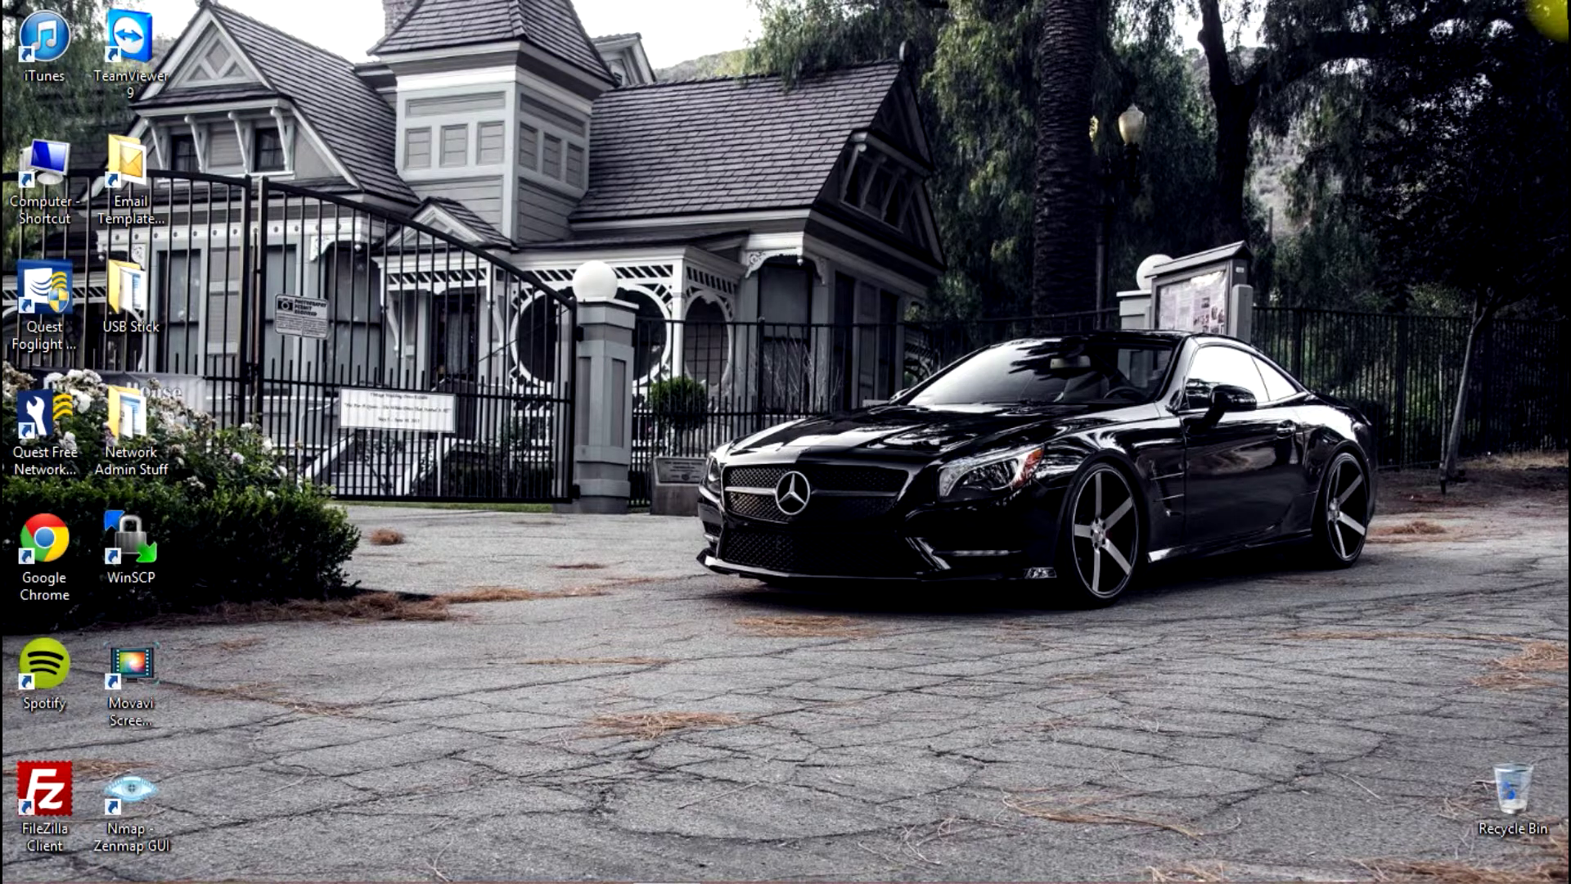
Search Windows for "snipping", launch Snipping Tool from the results and close it.
key("m")
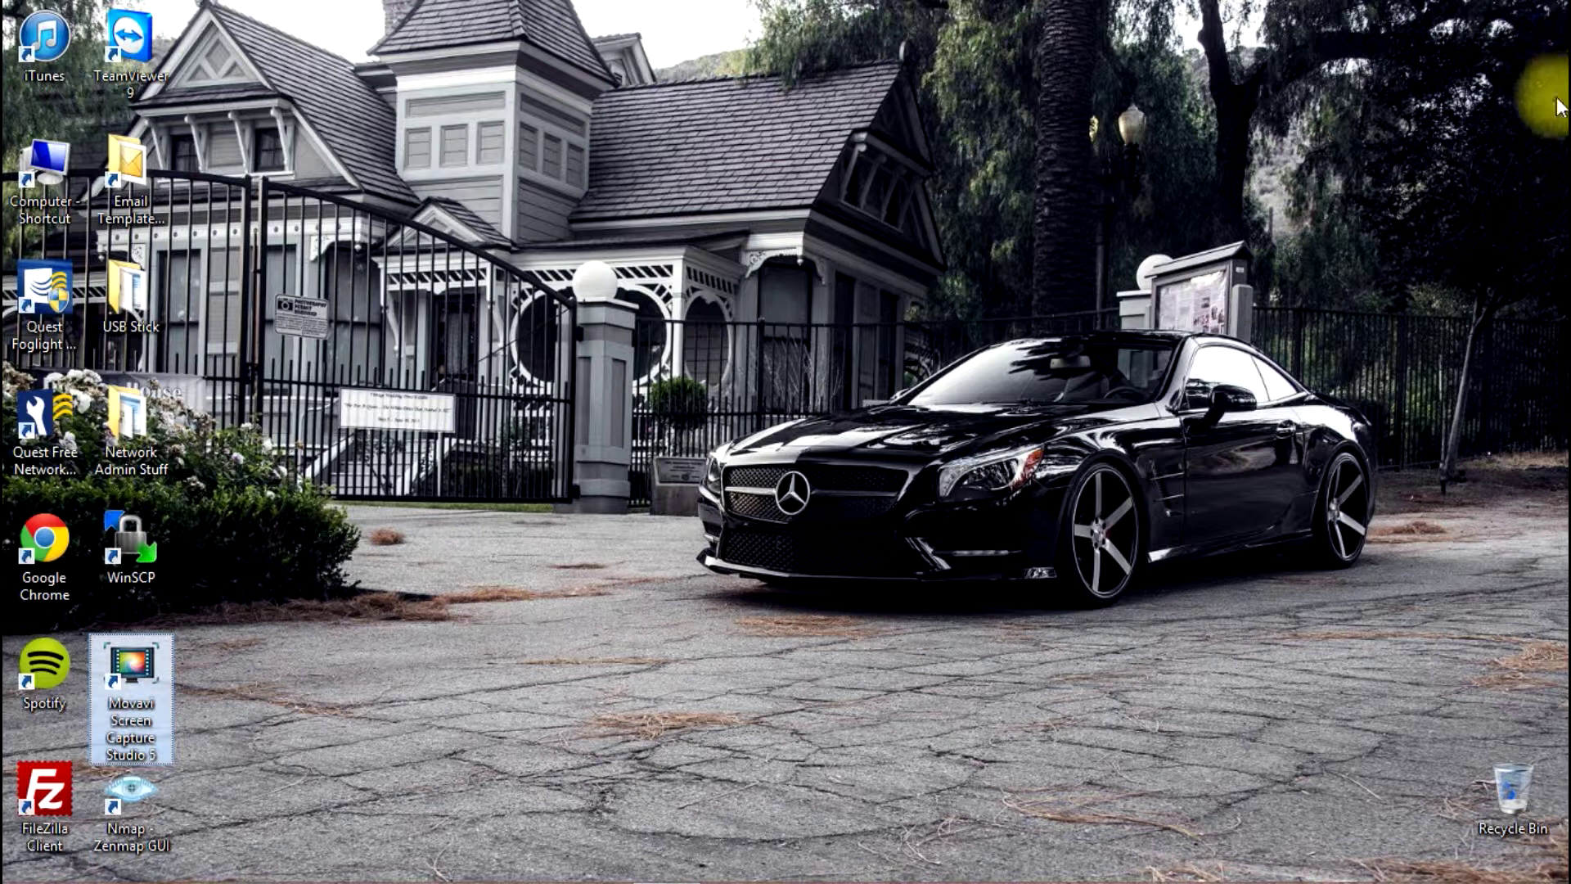
mouse_move(1534, 214)
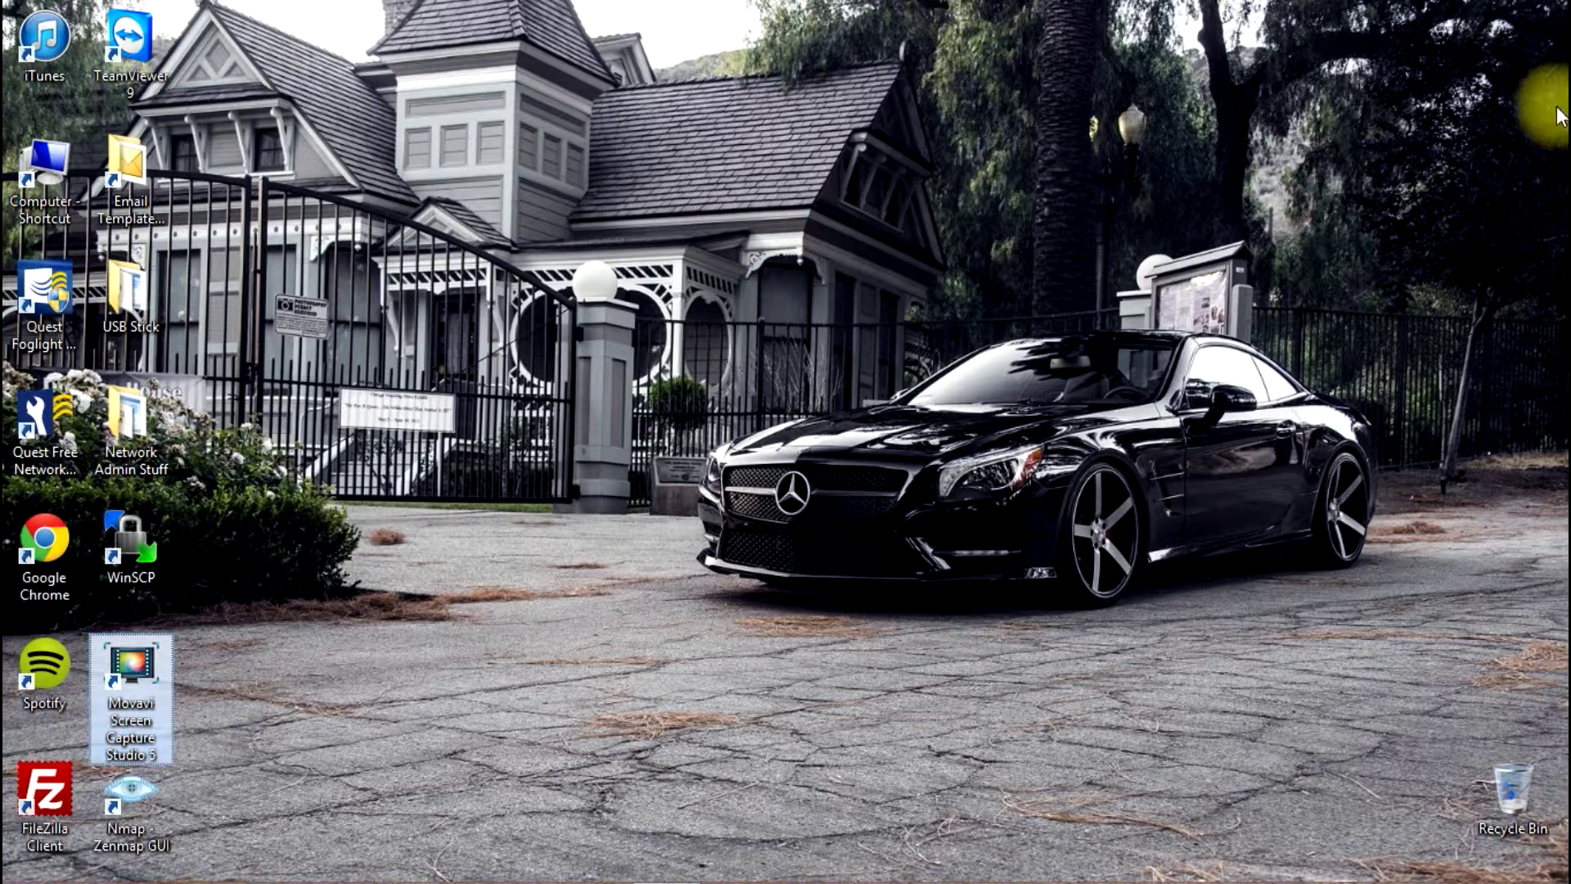
mouse_move(1561, 7)
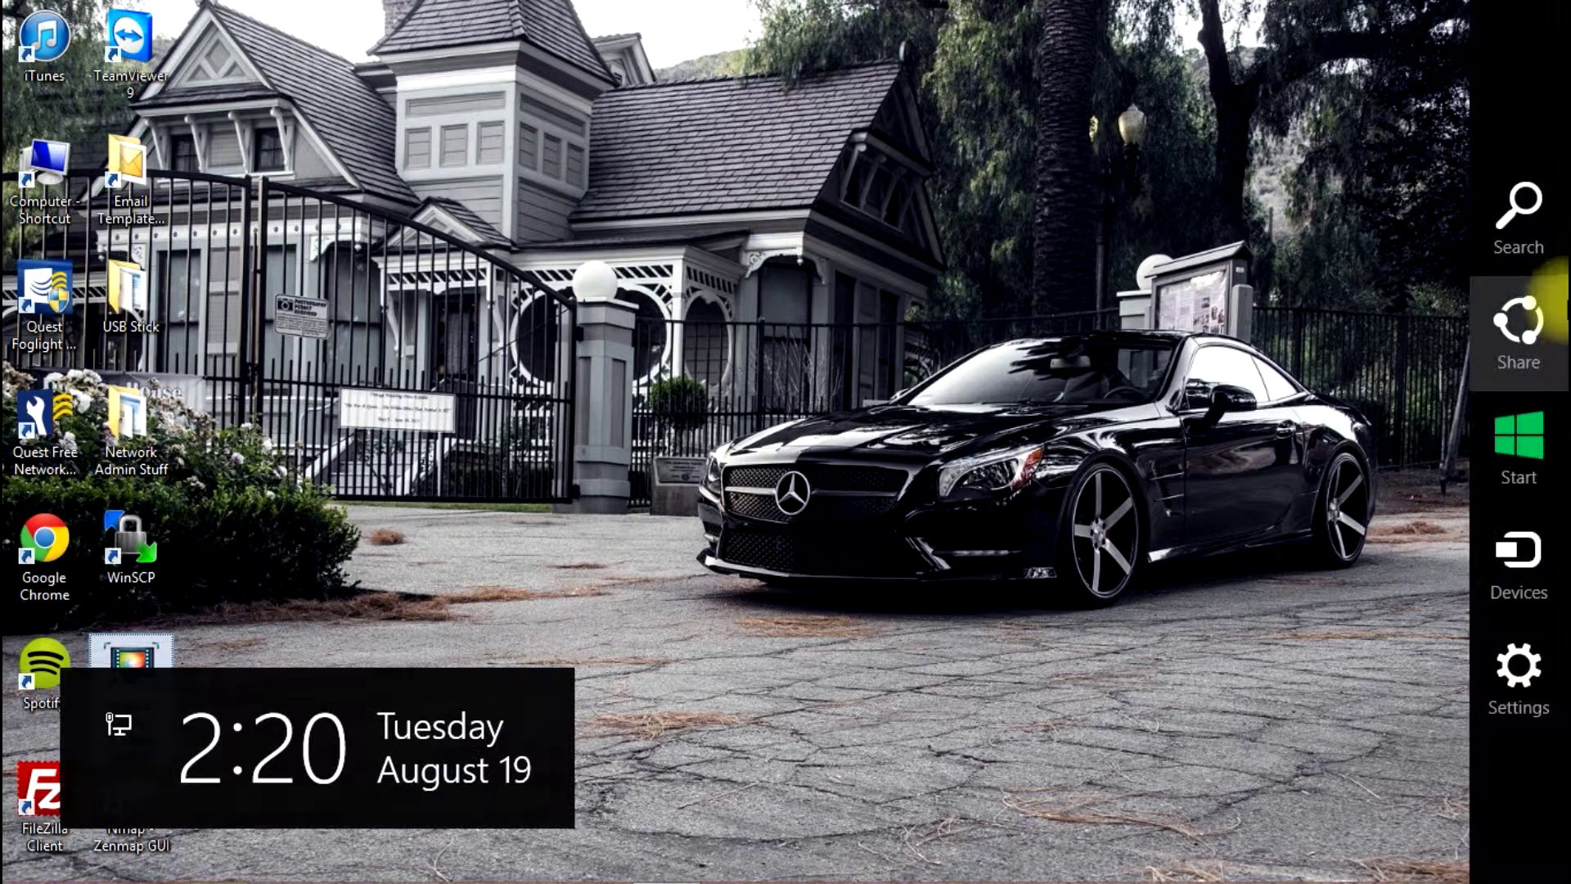
left_click(1514, 214)
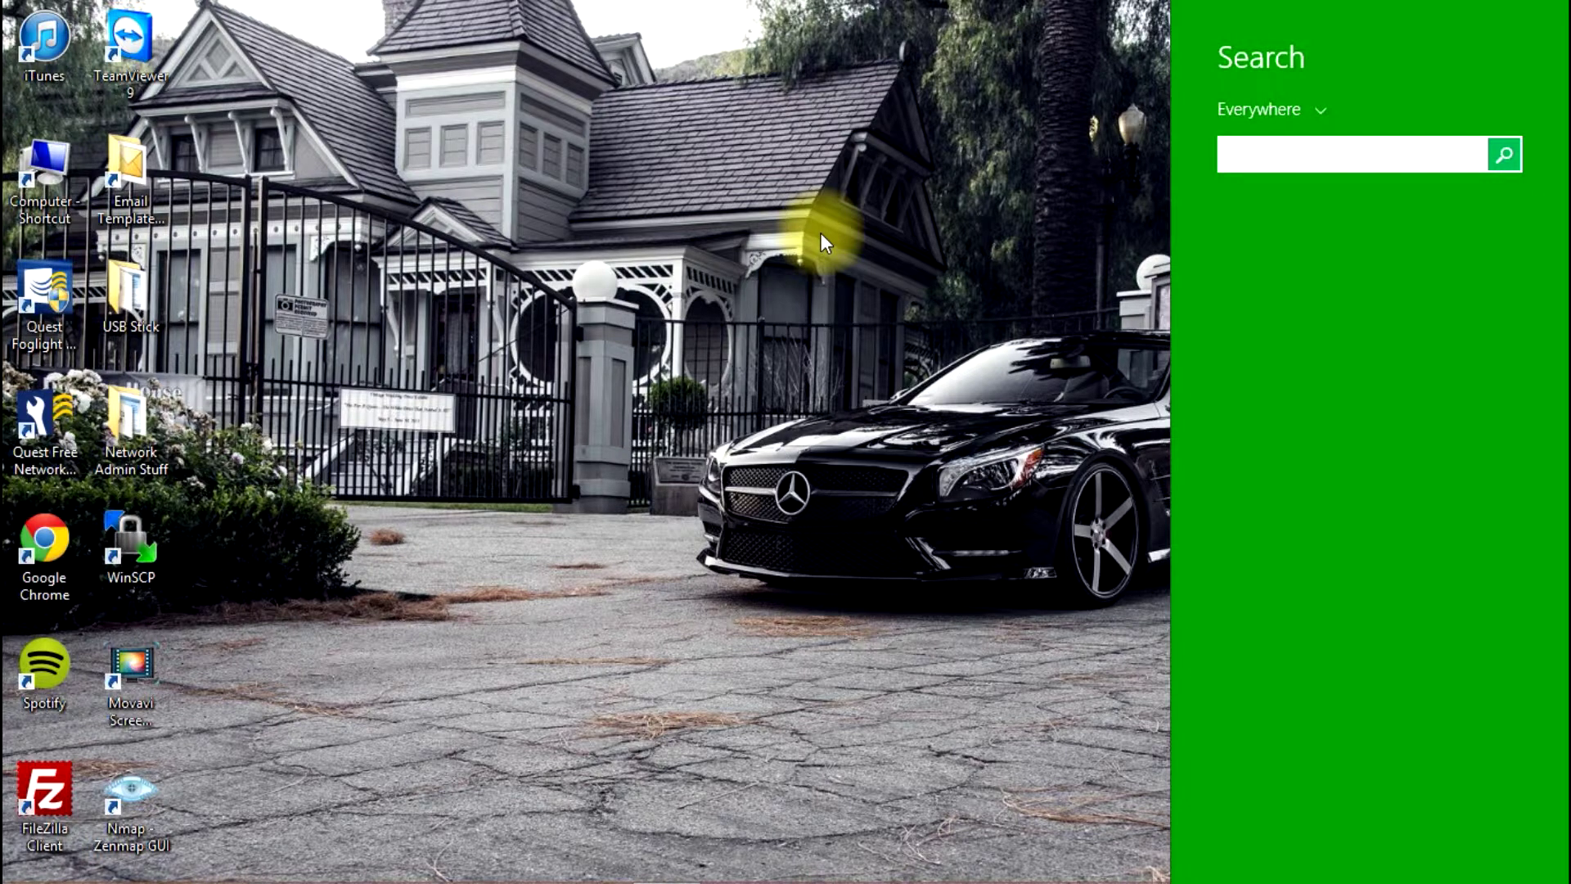
type("snipping Tool")
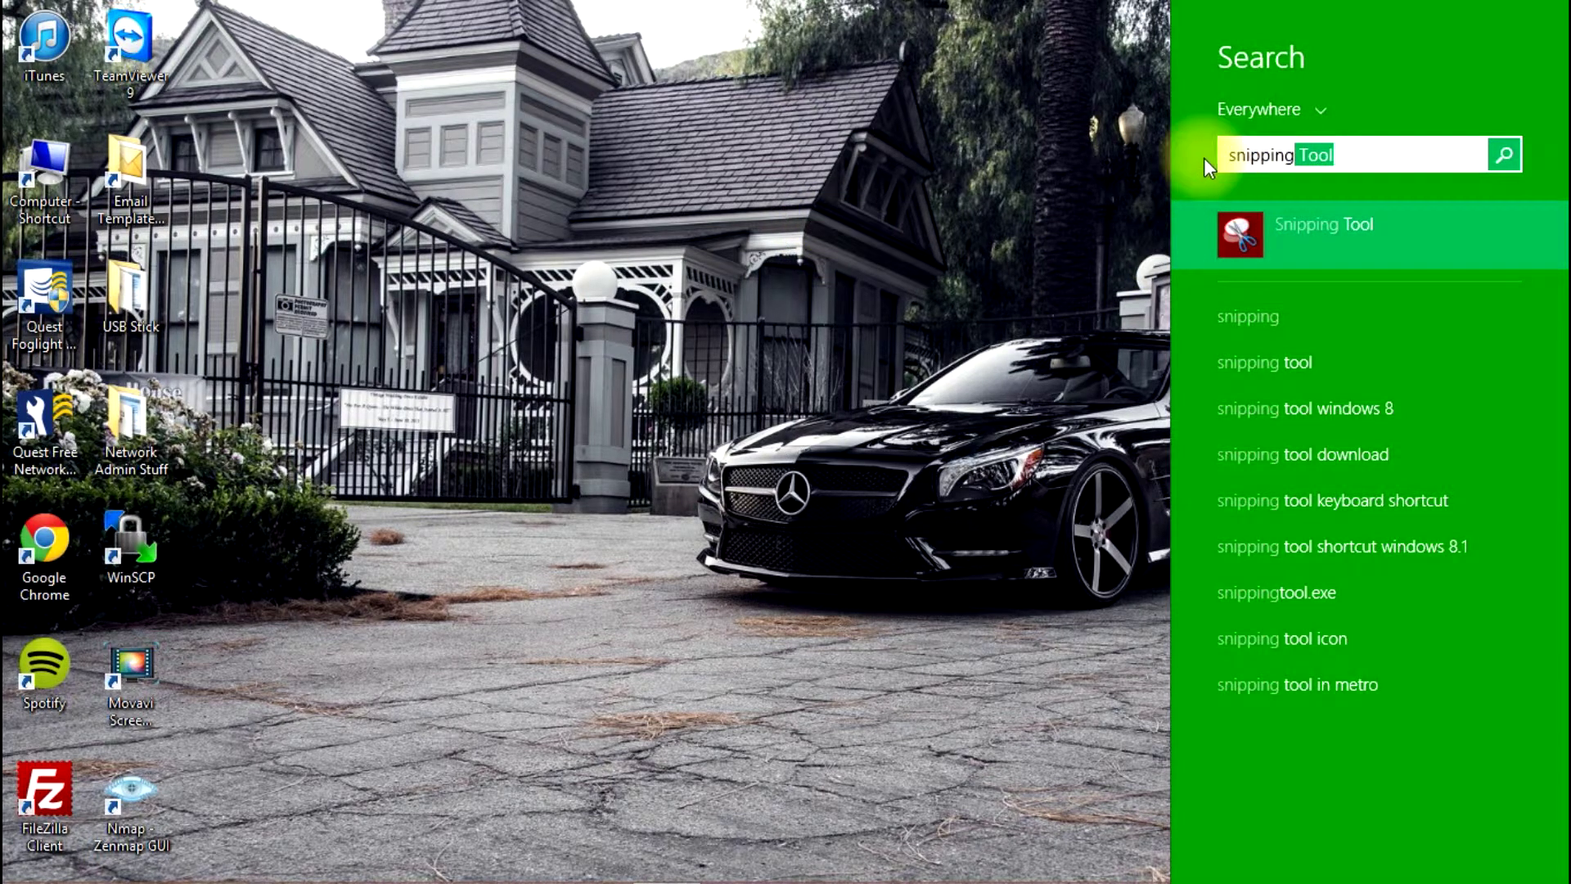
left_click(1332, 234)
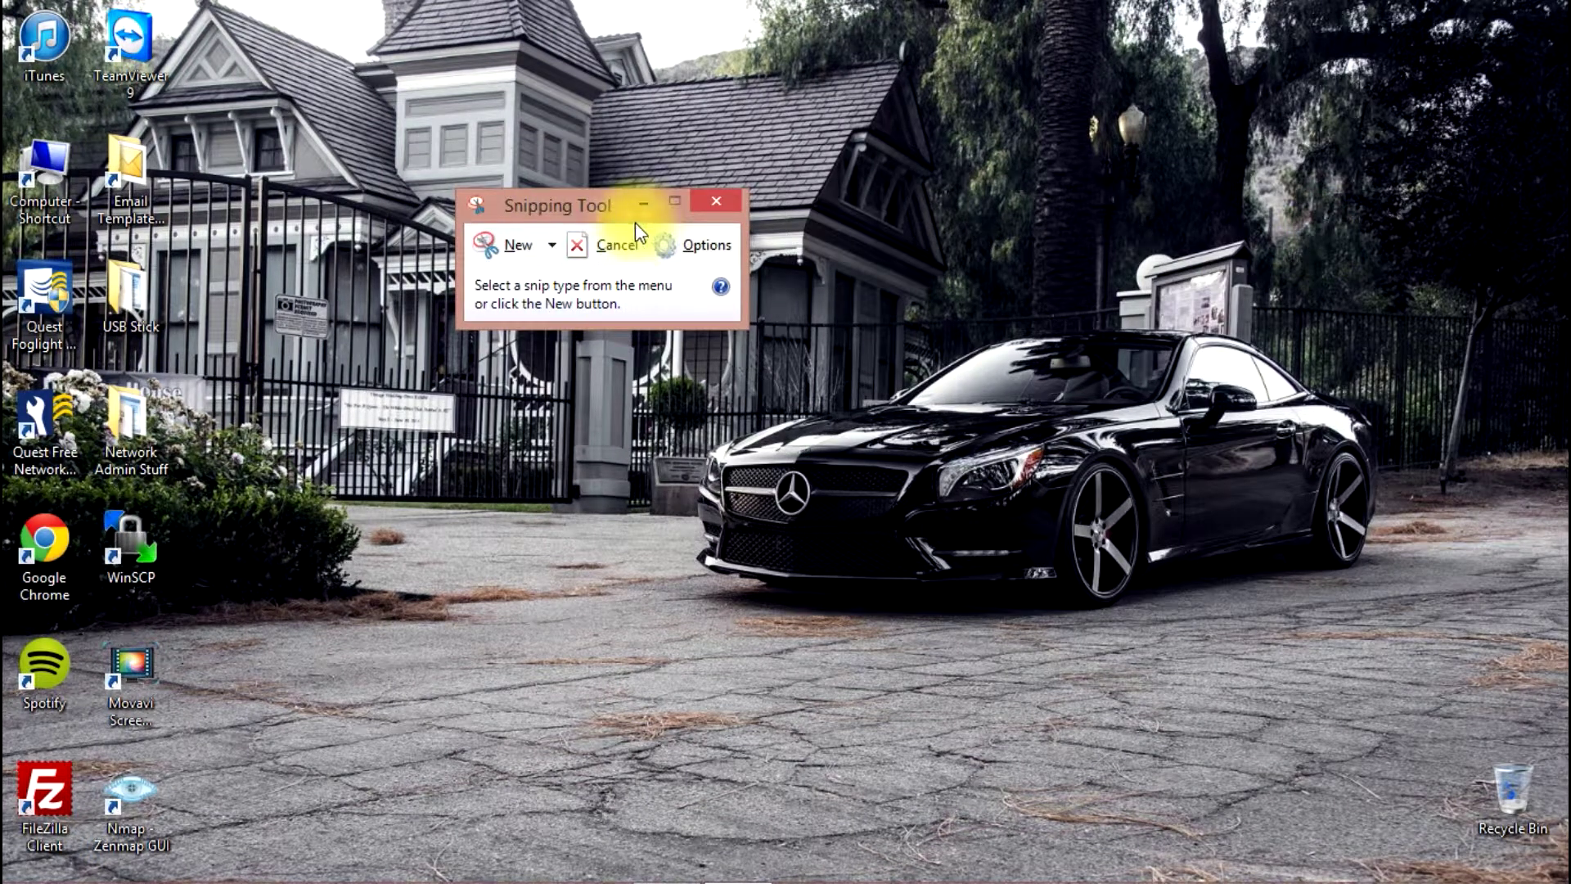
left_click(716, 204)
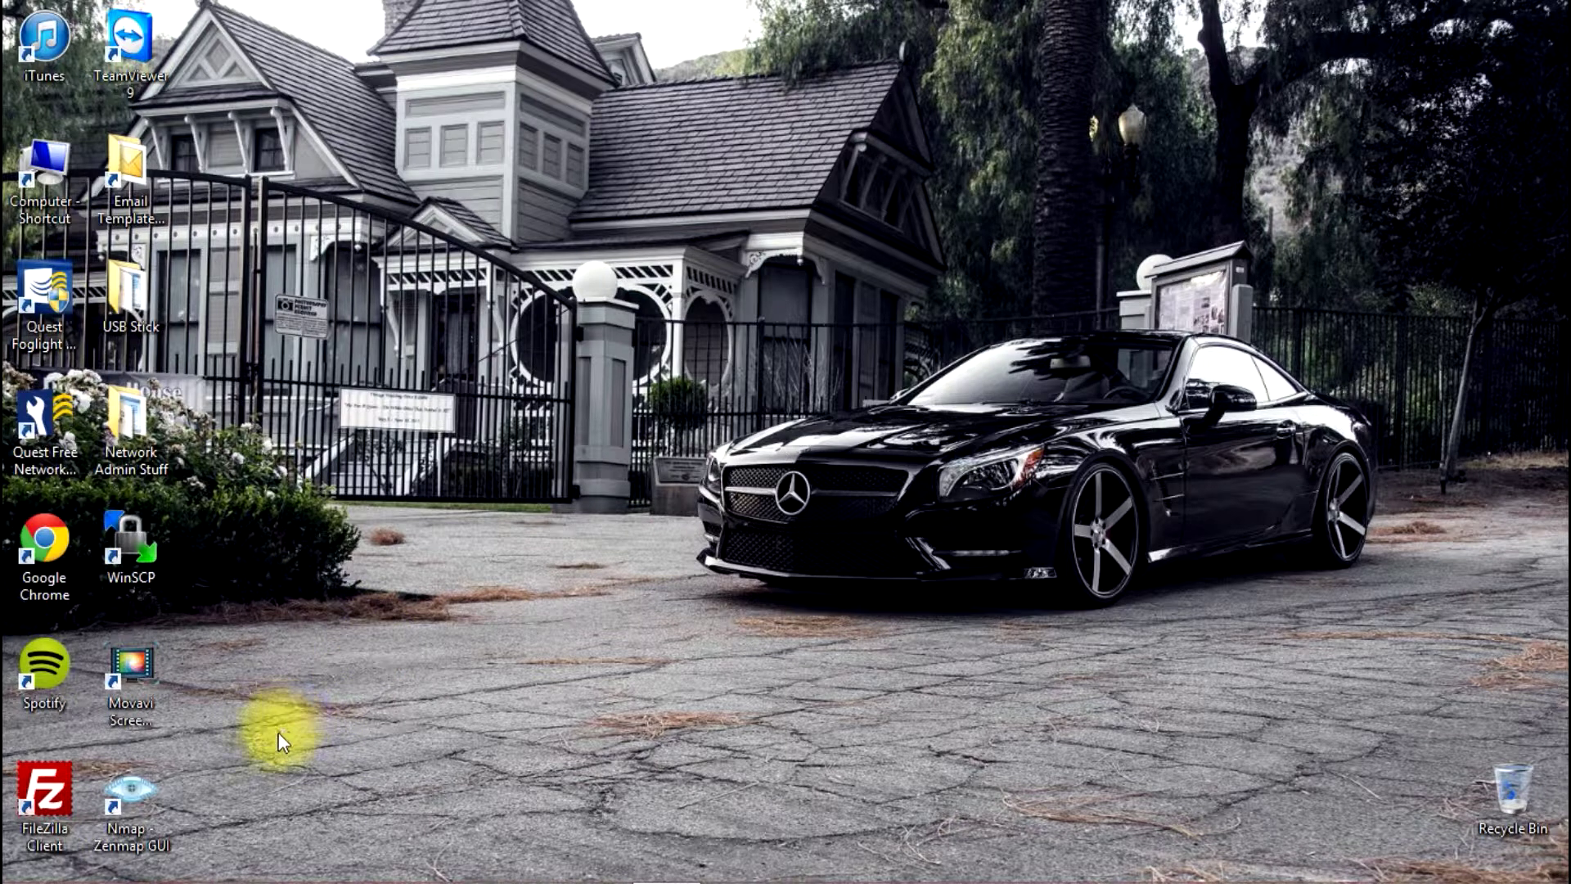
From the Start screen, search for "snipping", launch Snipping Tool and shift its window slightly across the desktop.
mouse_move(24, 866)
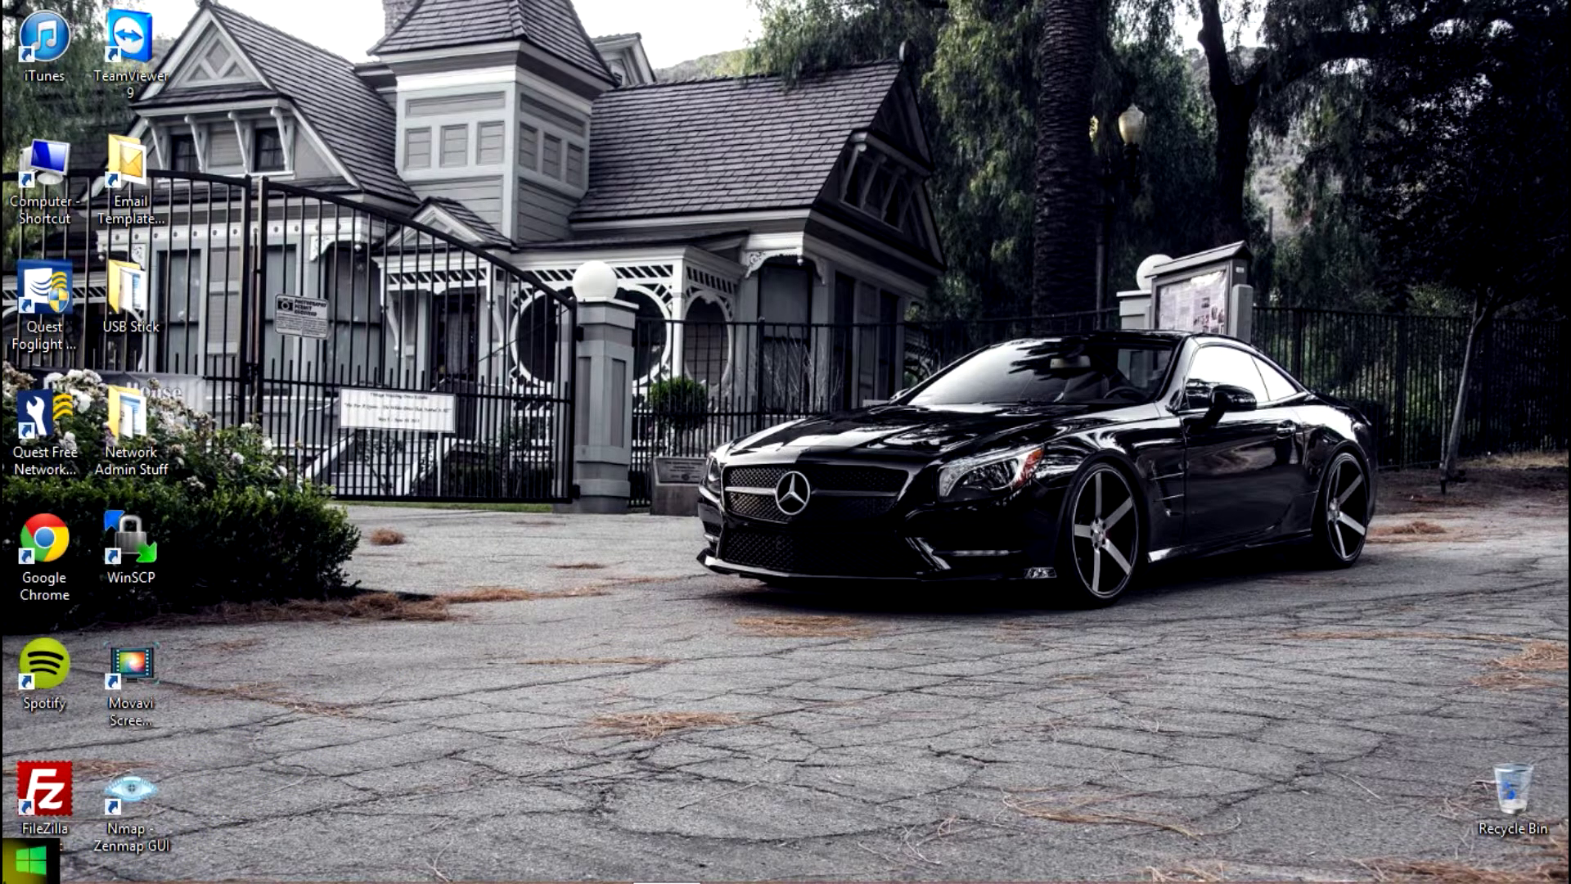
left_click(30, 860)
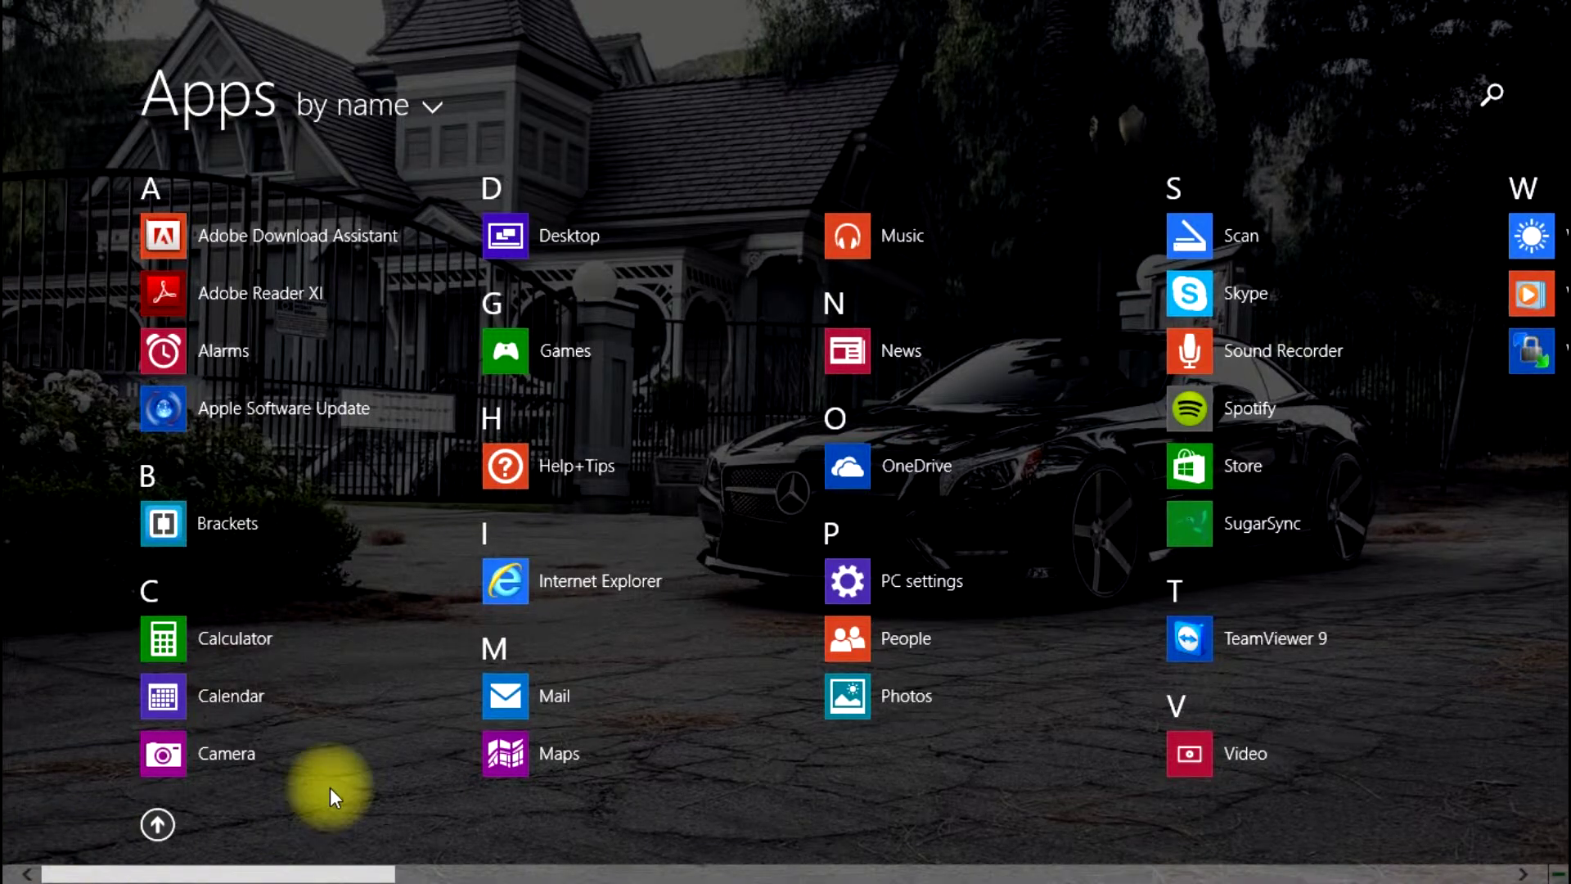
type("snipping Tool")
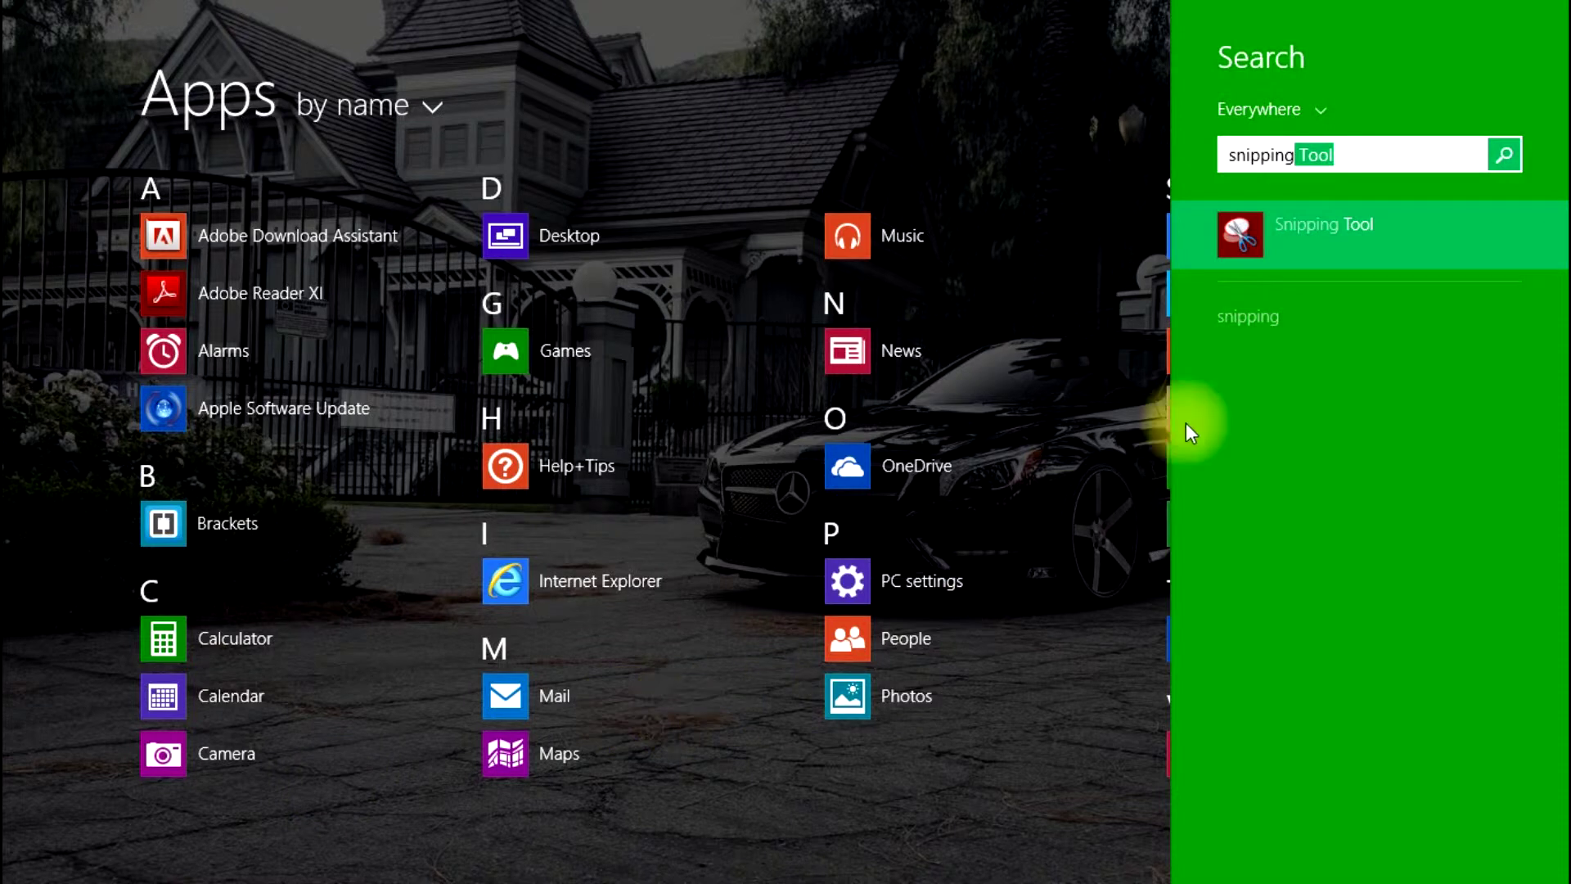
left_click(1387, 243)
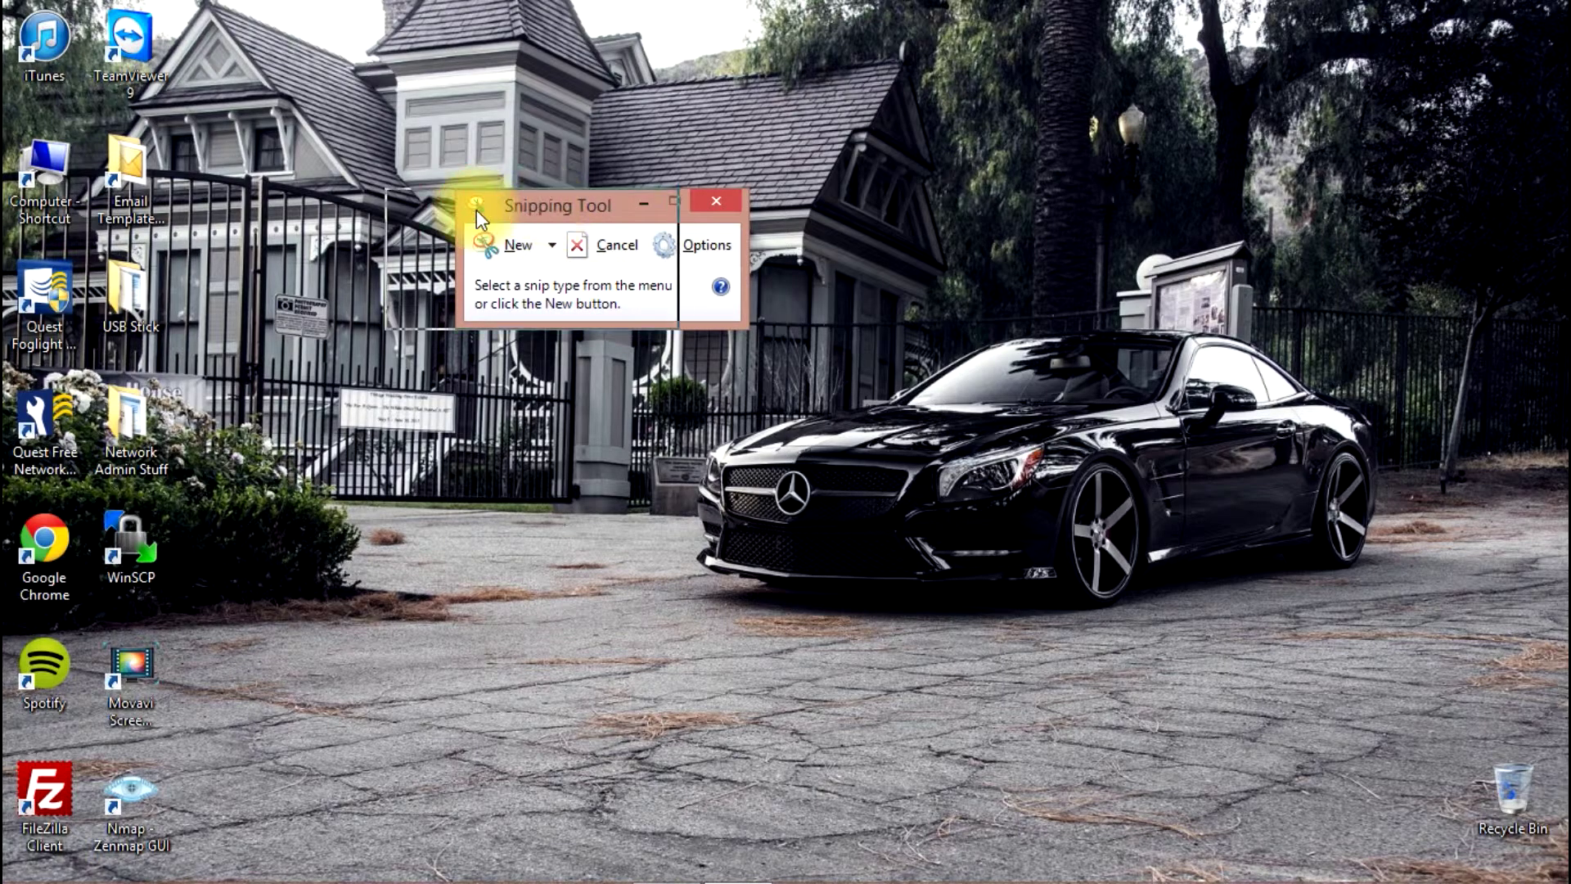
left_click_drag(547, 214, 475, 215)
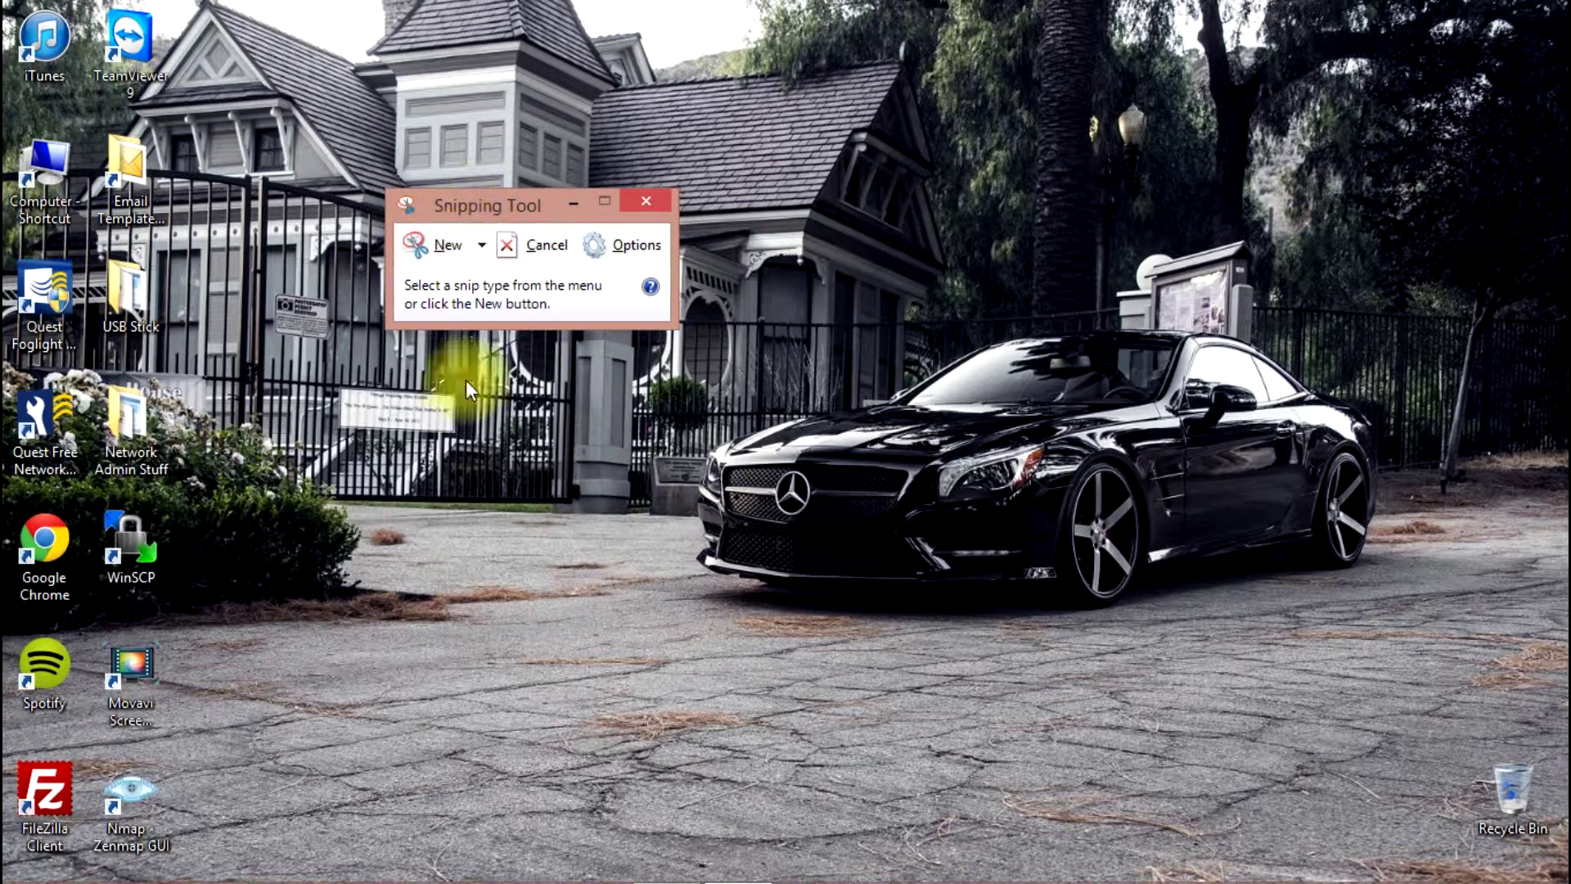
Capture a Rectangular Snip around the black car on the desktop wallpaper.
left_click(419, 245)
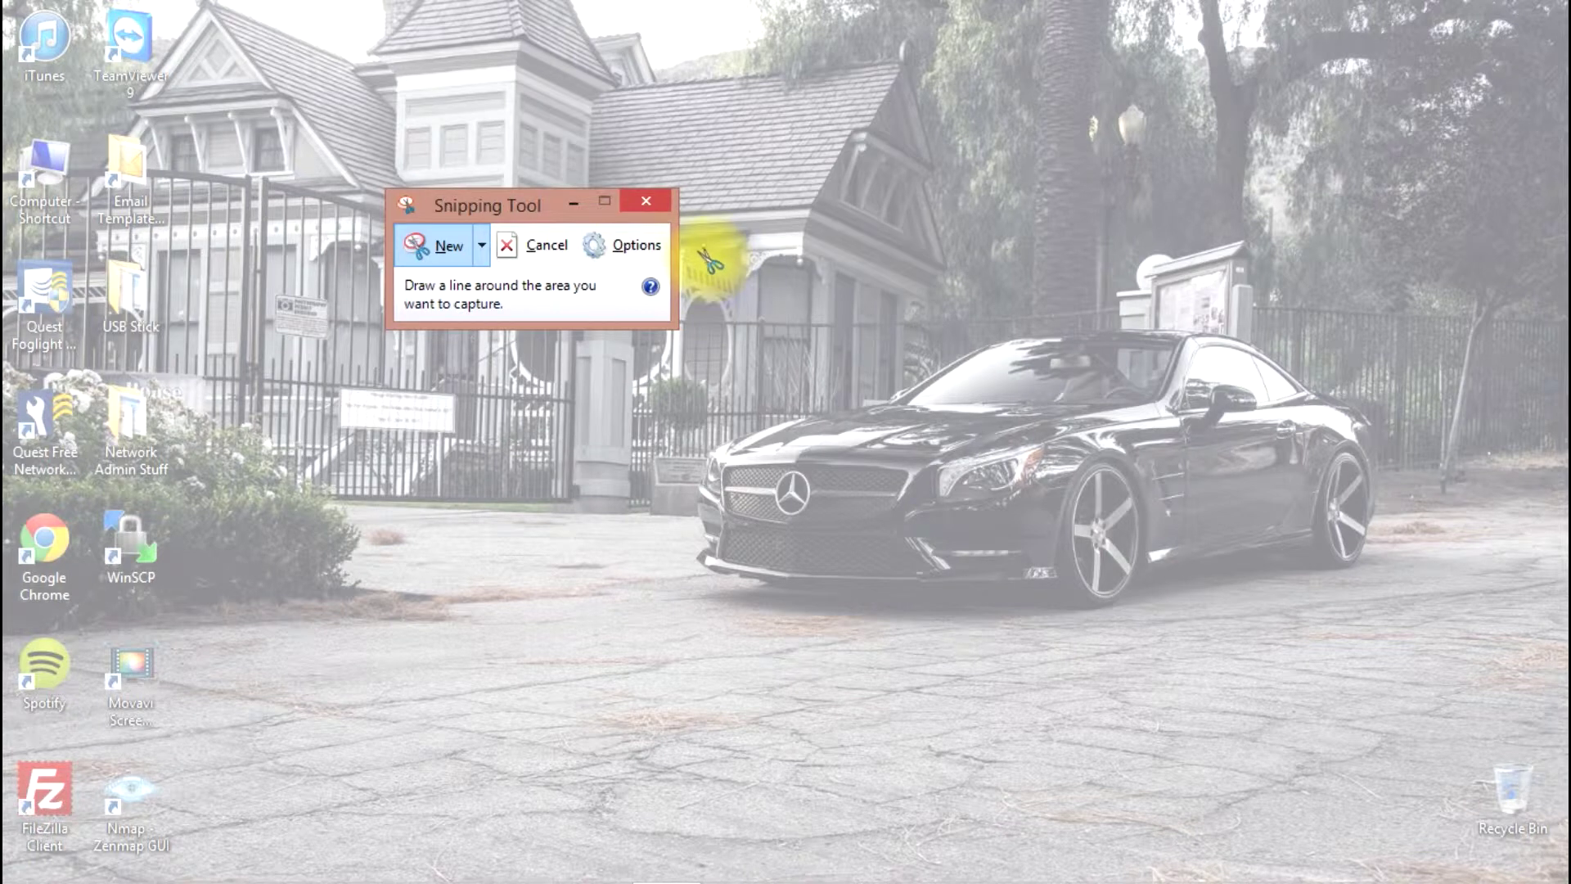
left_click(483, 244)
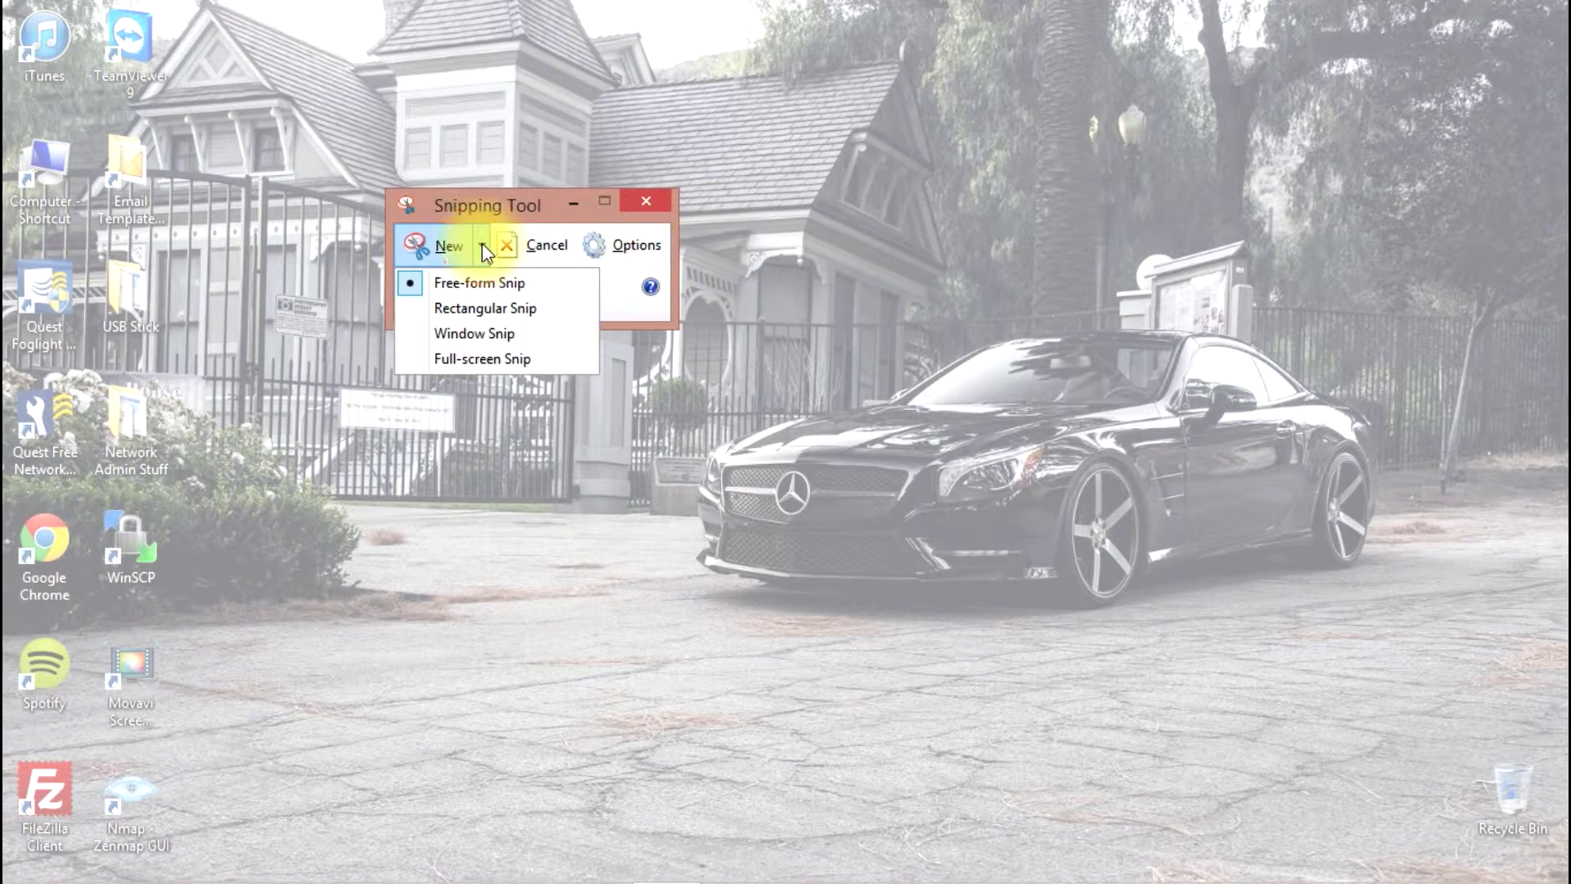
left_click(463, 305)
left_click_drag(702, 226, 1456, 617)
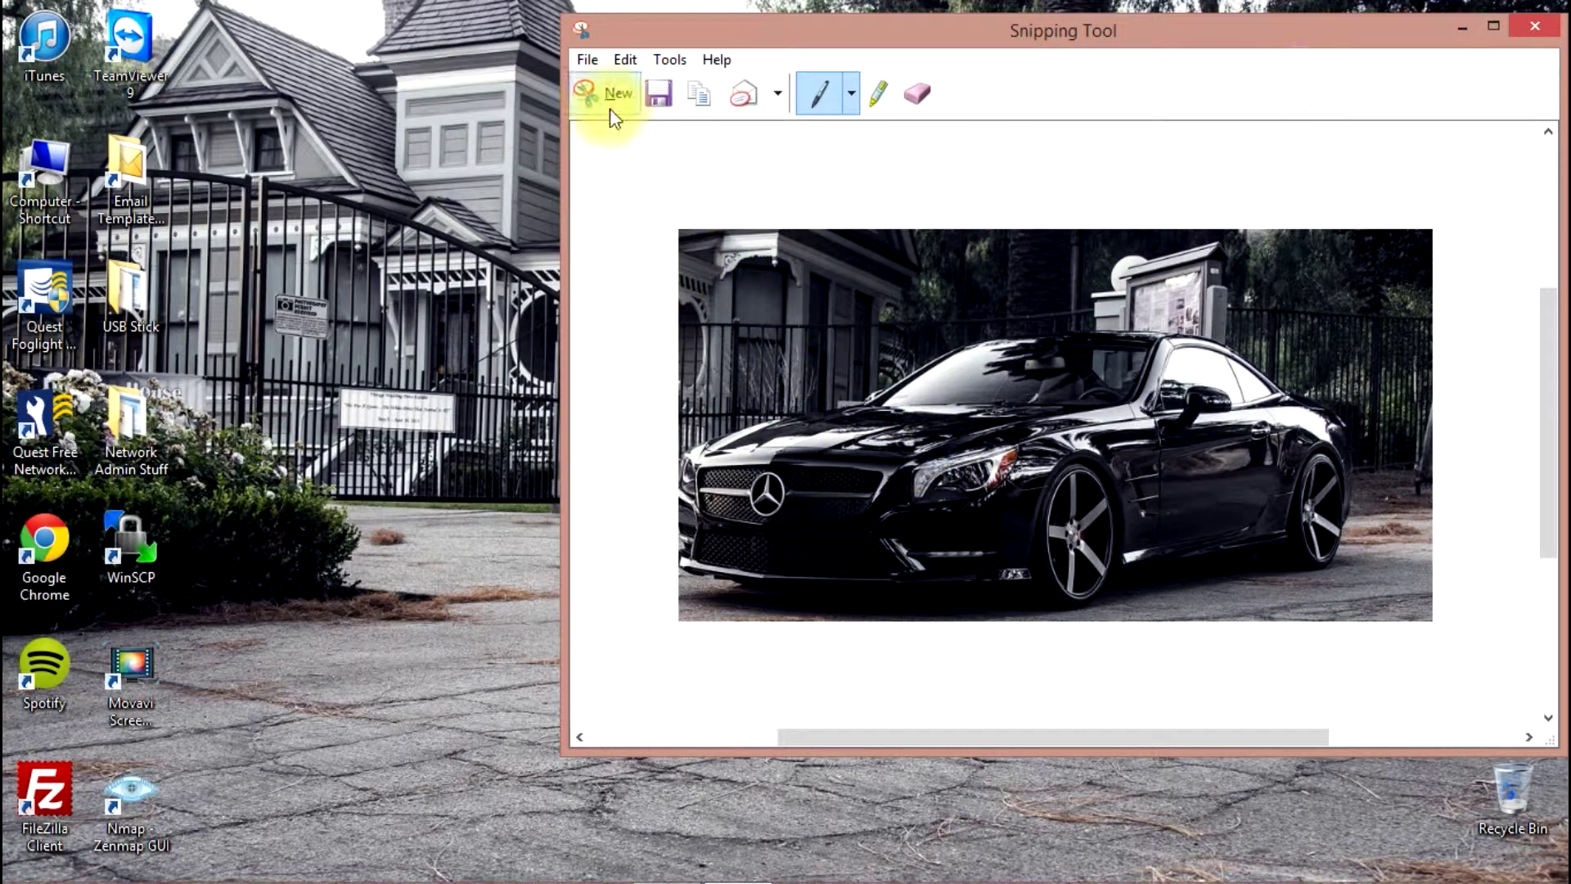
Start another snip in Free-form mode and trace an outline around the black car.
left_click(587, 60)
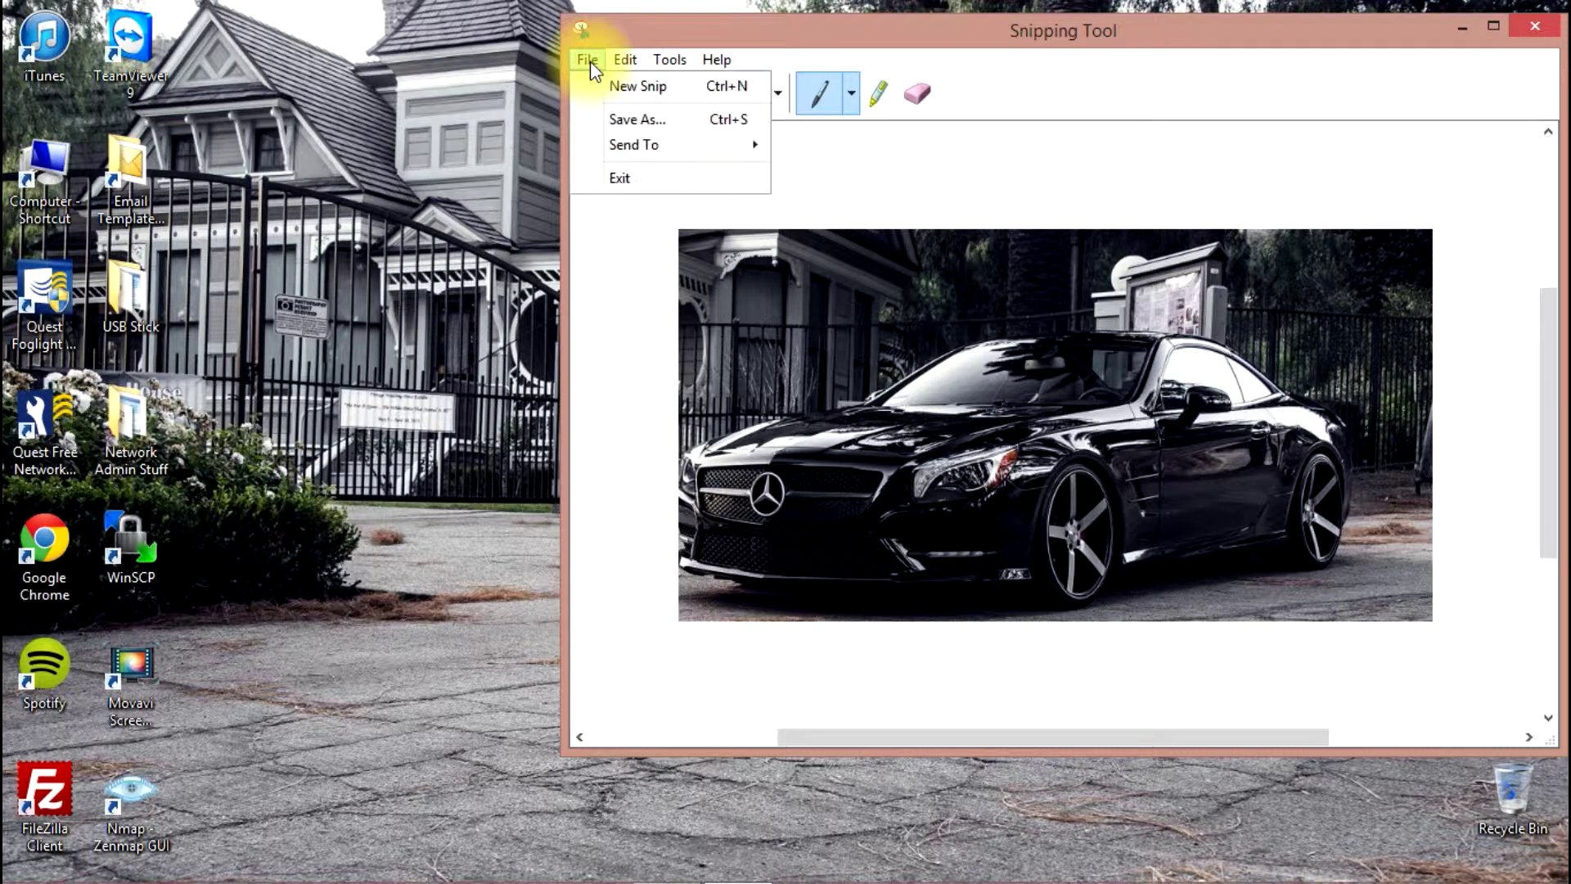
mouse_move(610, 60)
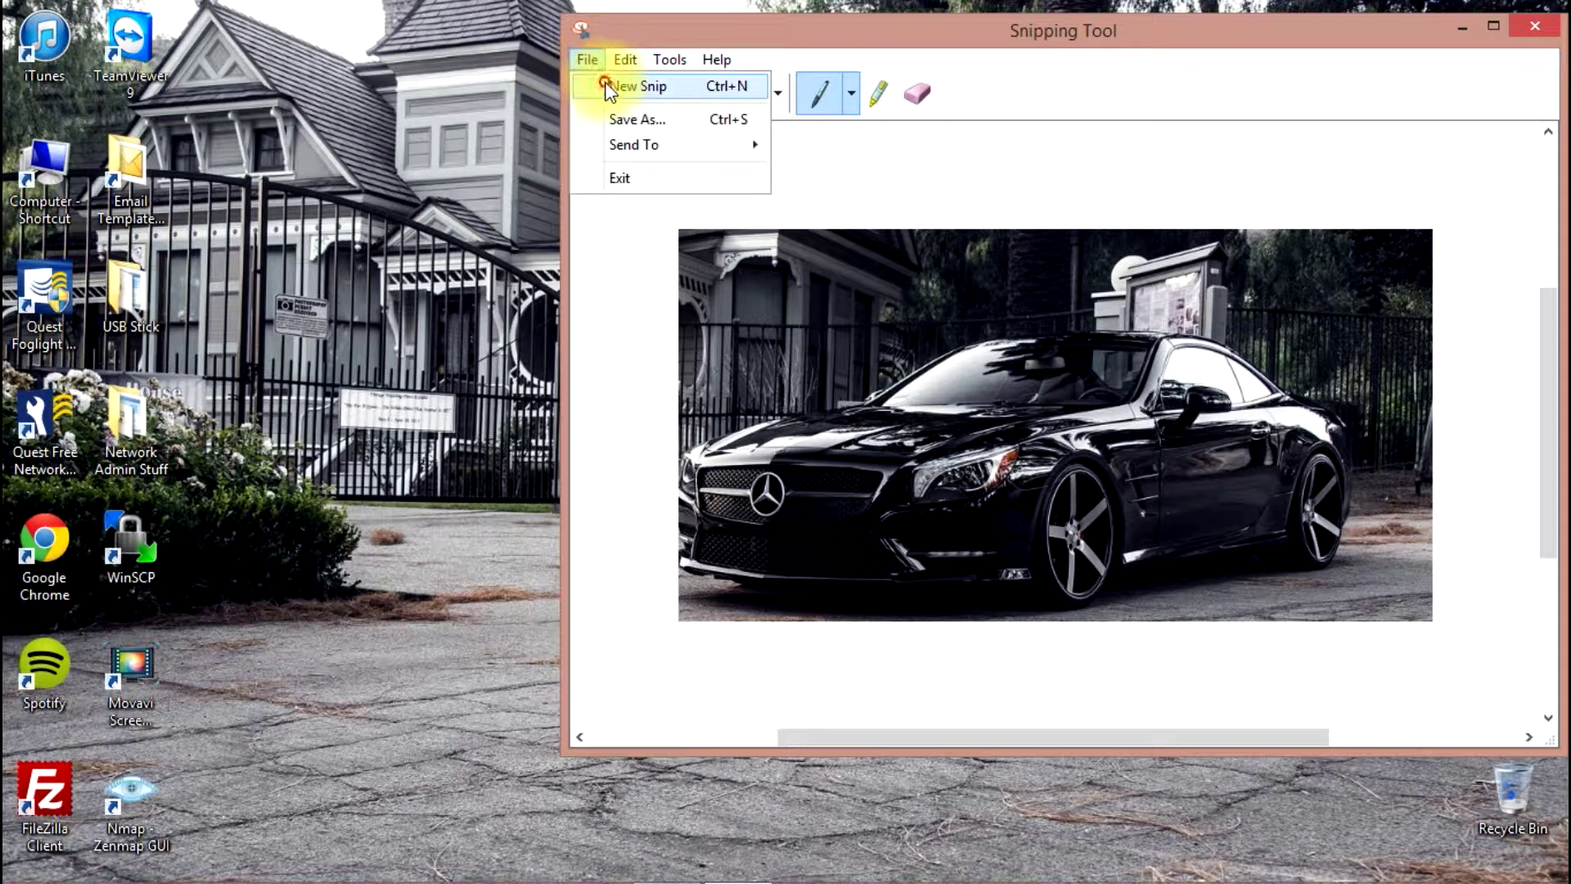
left_click(603, 85)
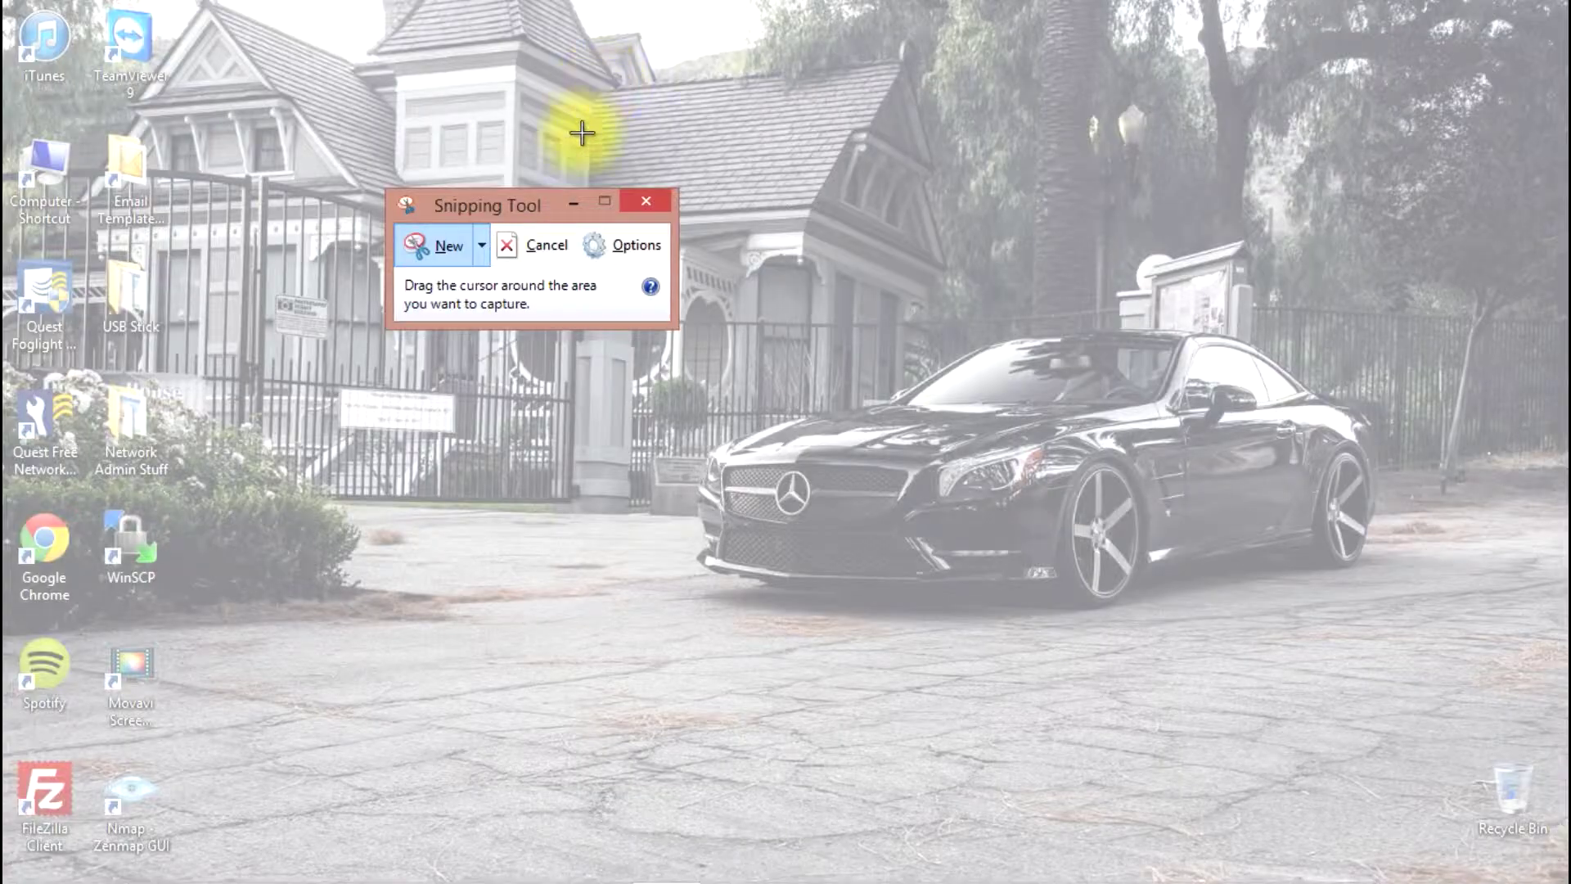
left_click(482, 242)
left_click(487, 283)
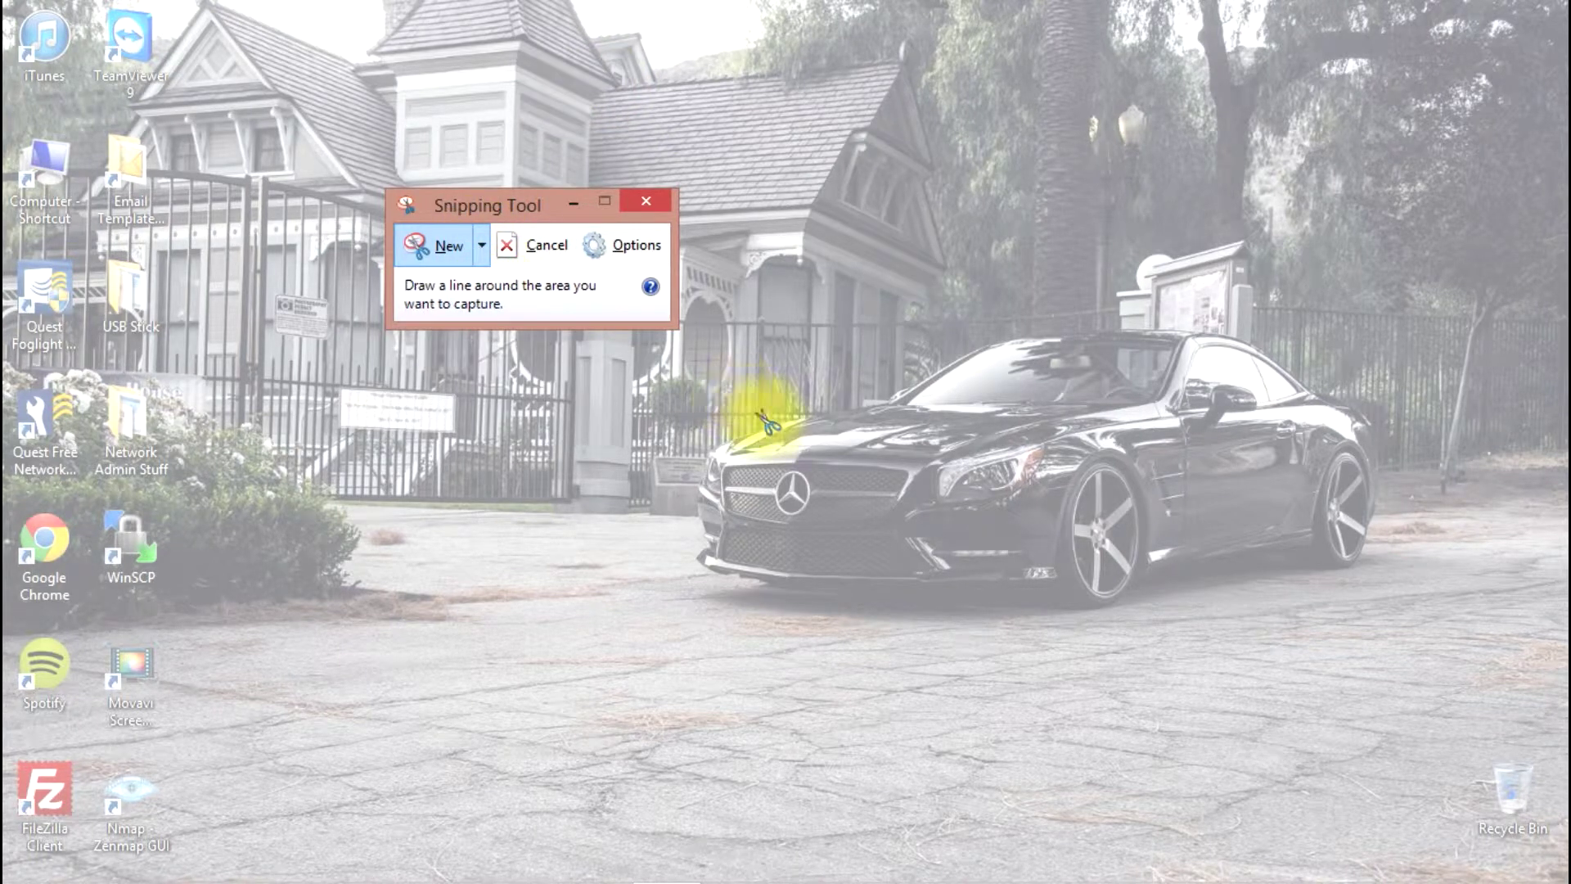
mouse_move(706, 407)
left_mouse_down()
mouse_move(652, 543)
mouse_move(1039, 660)
mouse_move(1441, 529)
mouse_move(1251, 281)
mouse_move(818, 354)
mouse_move(688, 407)
left_mouse_up()
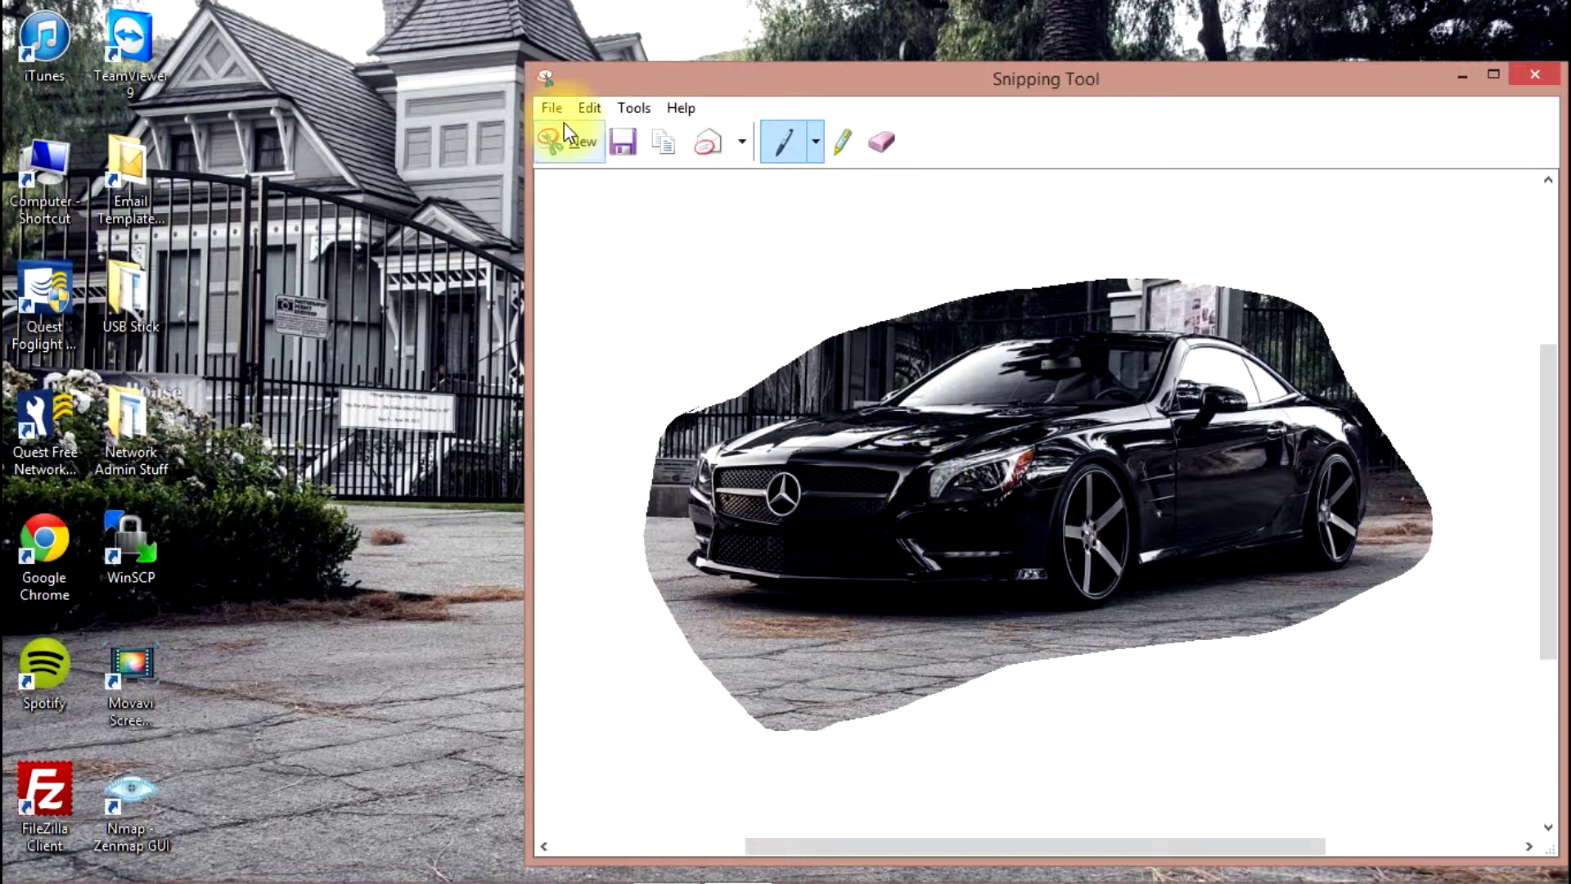
Start another snip in Window mode, move the Snipping Tool window aside and capture the desktop as the window.
left_click(552, 108)
left_click(571, 135)
left_click(482, 245)
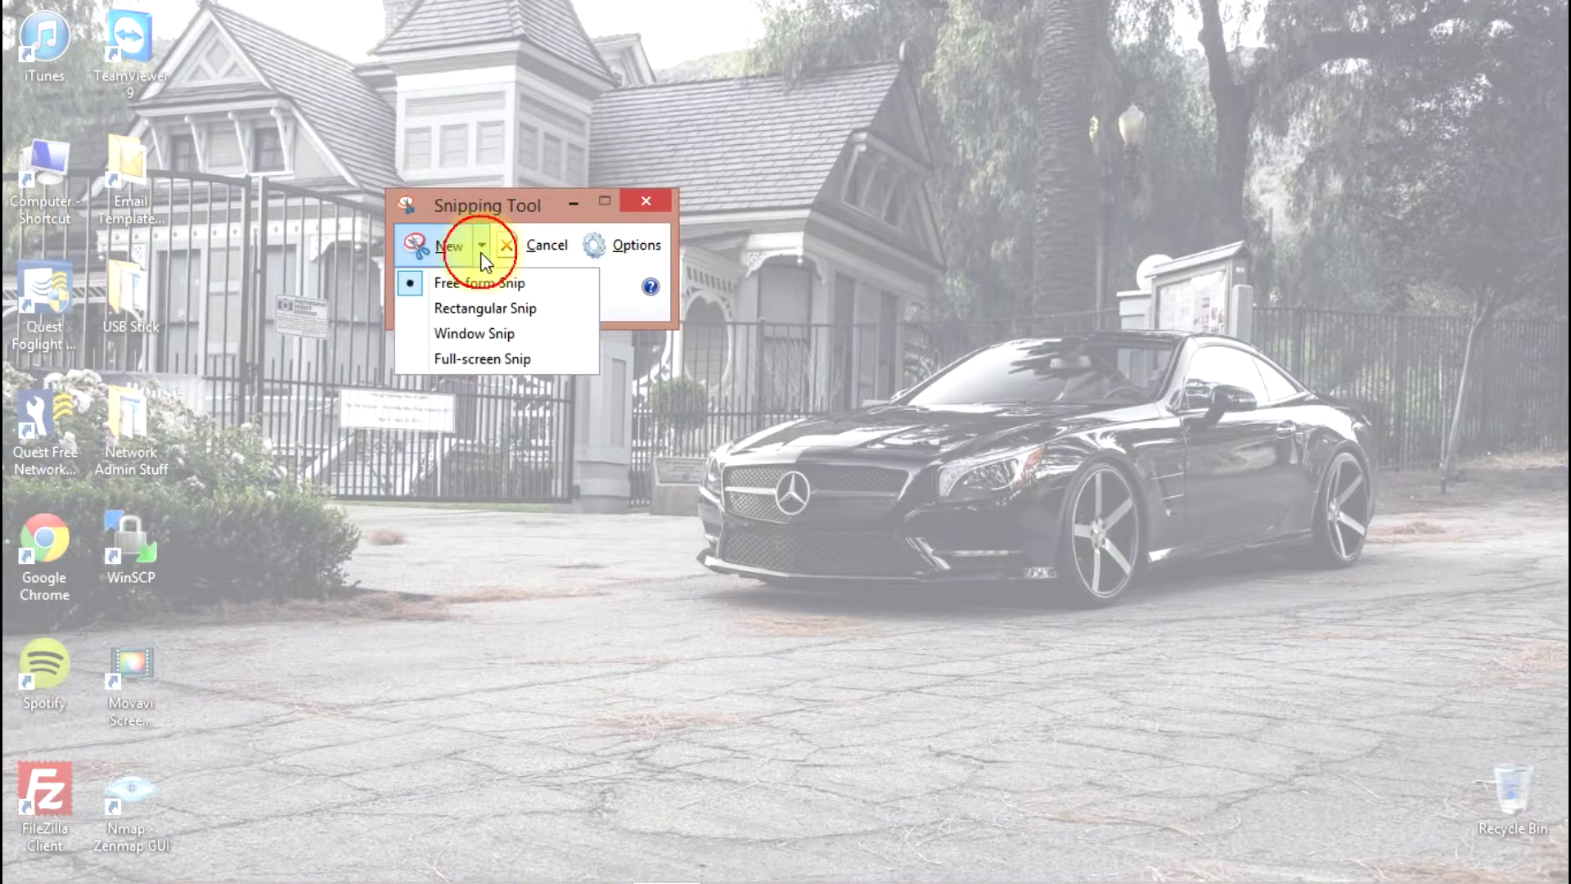
left_click(506, 335)
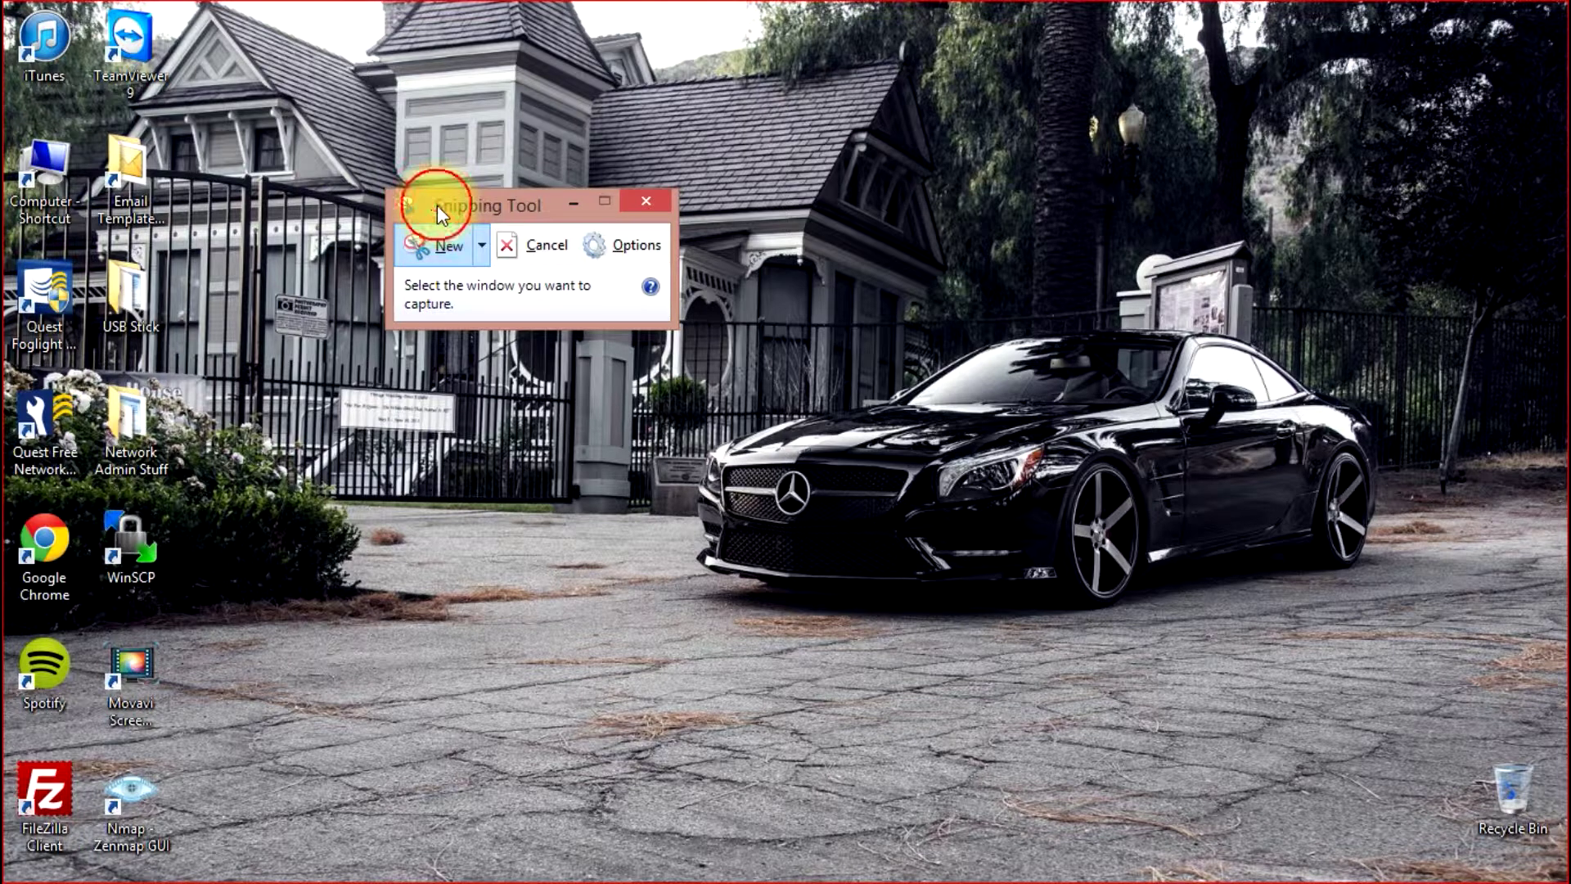
left_click_drag(482, 208, 632, 209)
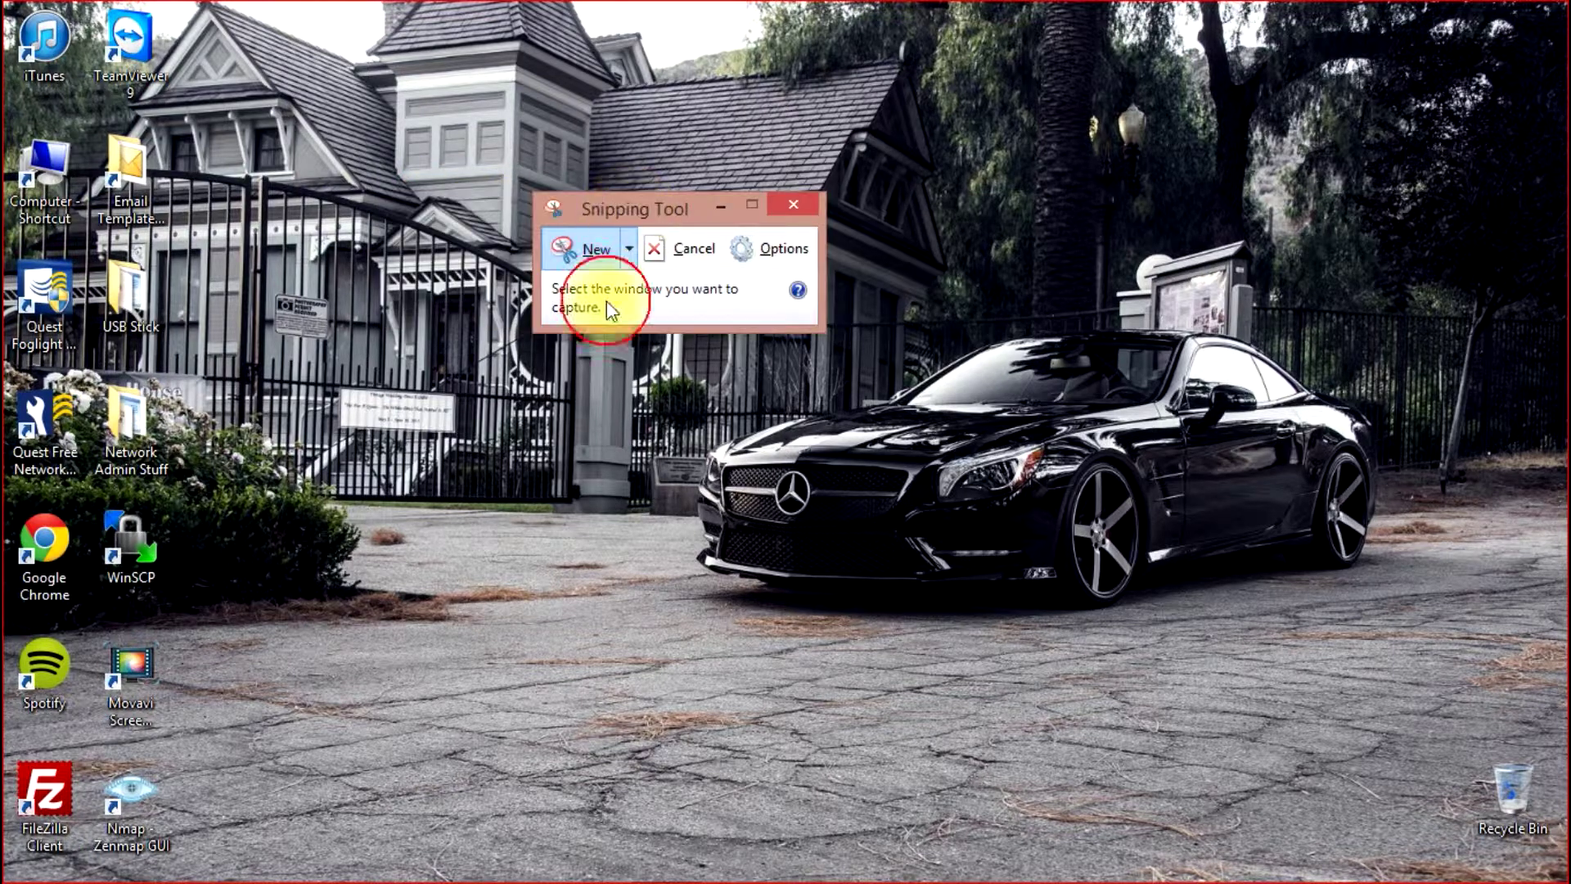
left_click(315, 375)
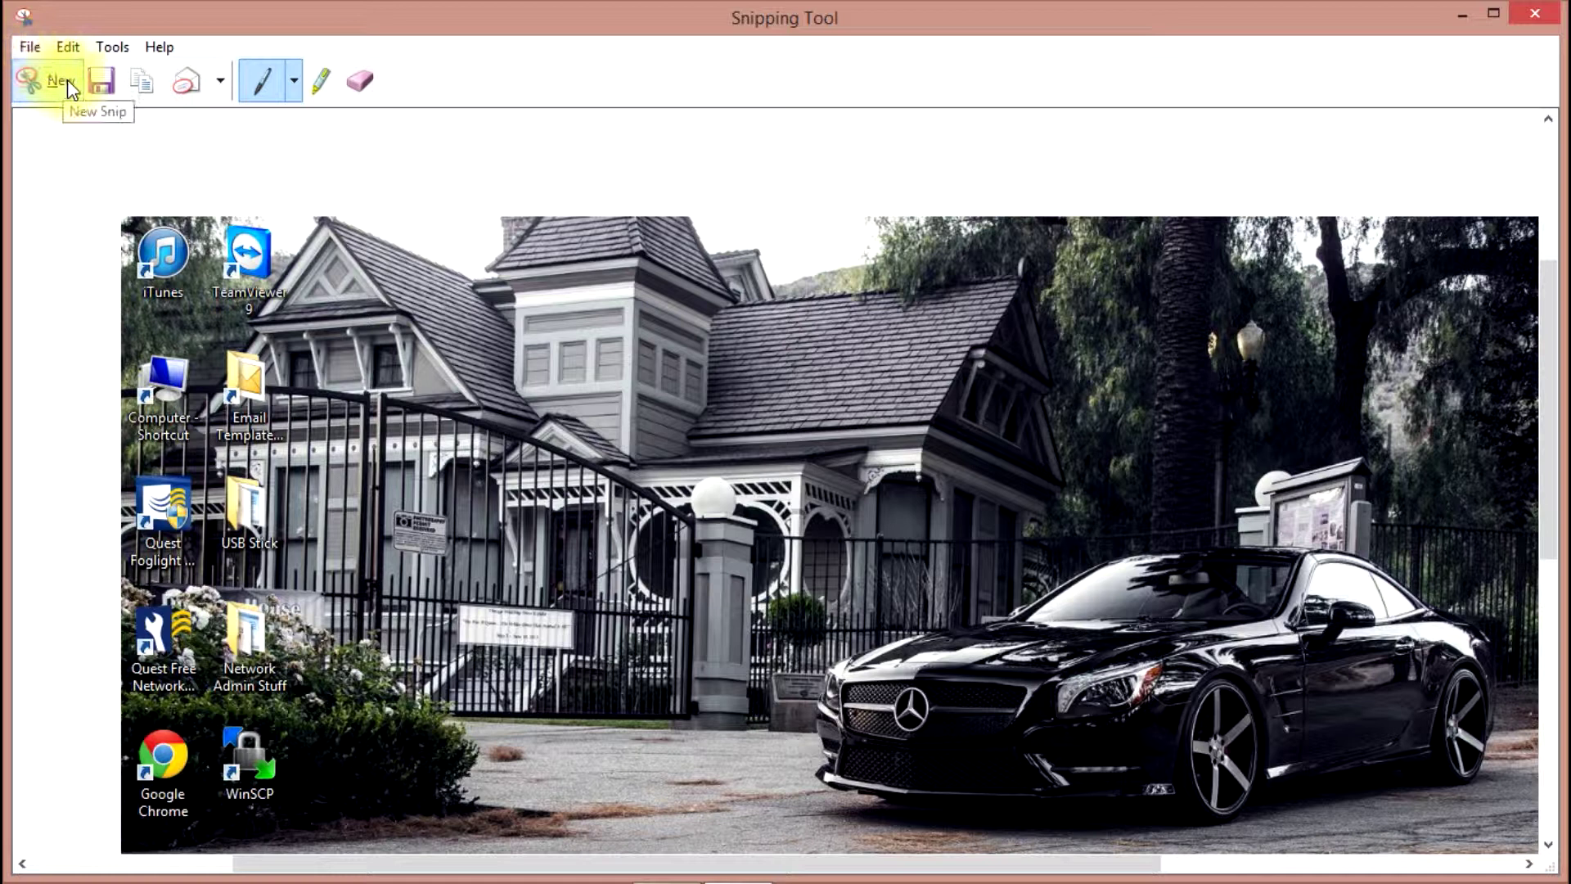
Take a Full-screen Snip of the desktop and look over the captured image.
left_click(33, 46)
left_click(33, 47)
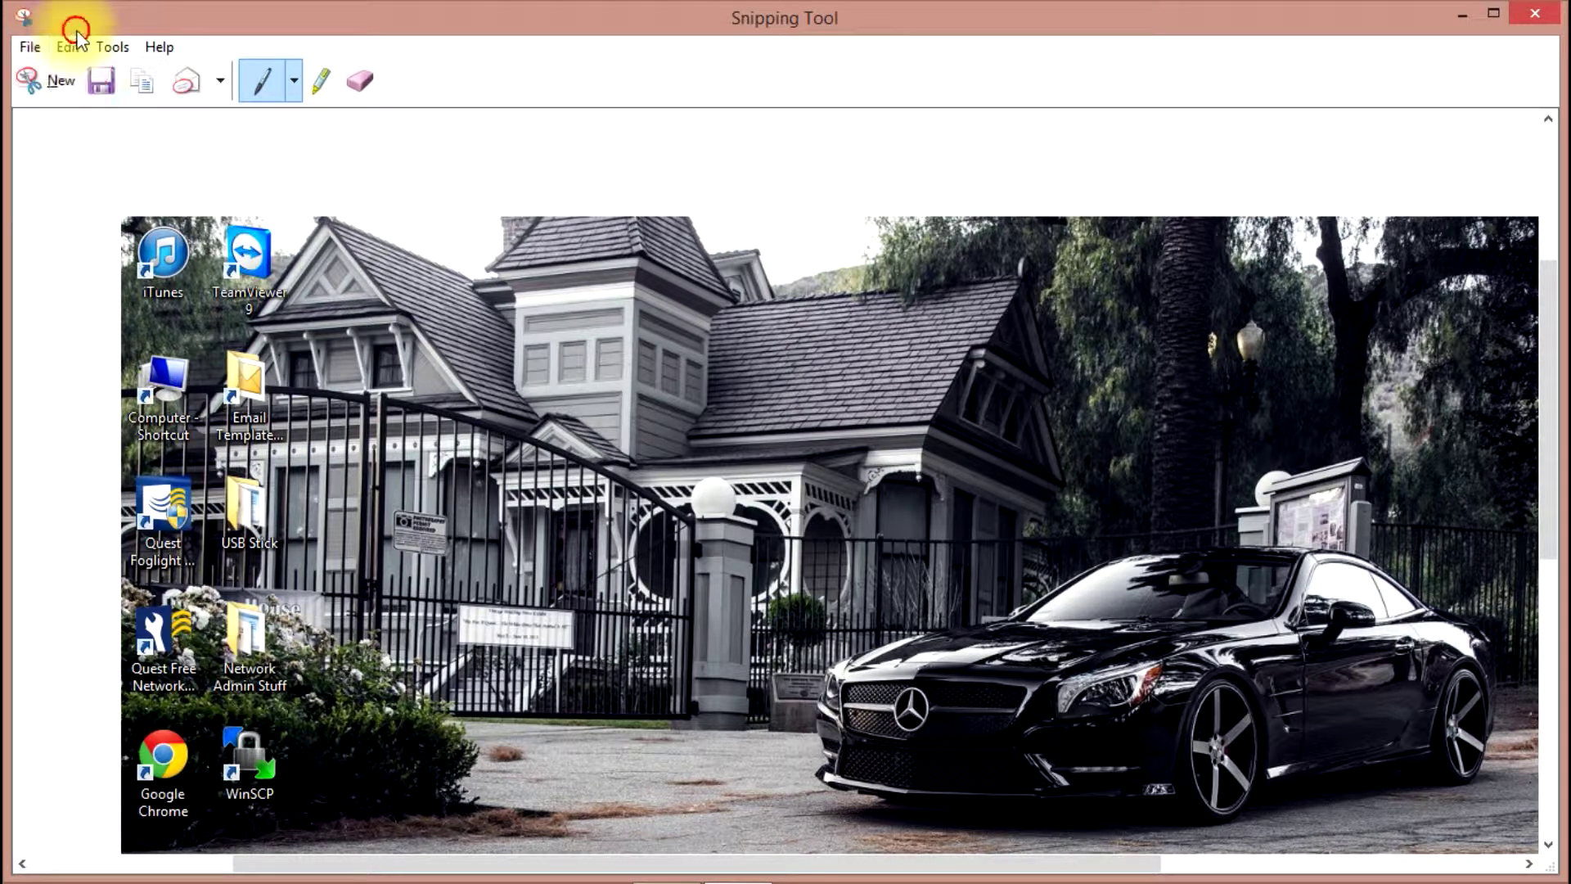
left_click(33, 49)
left_click(54, 78)
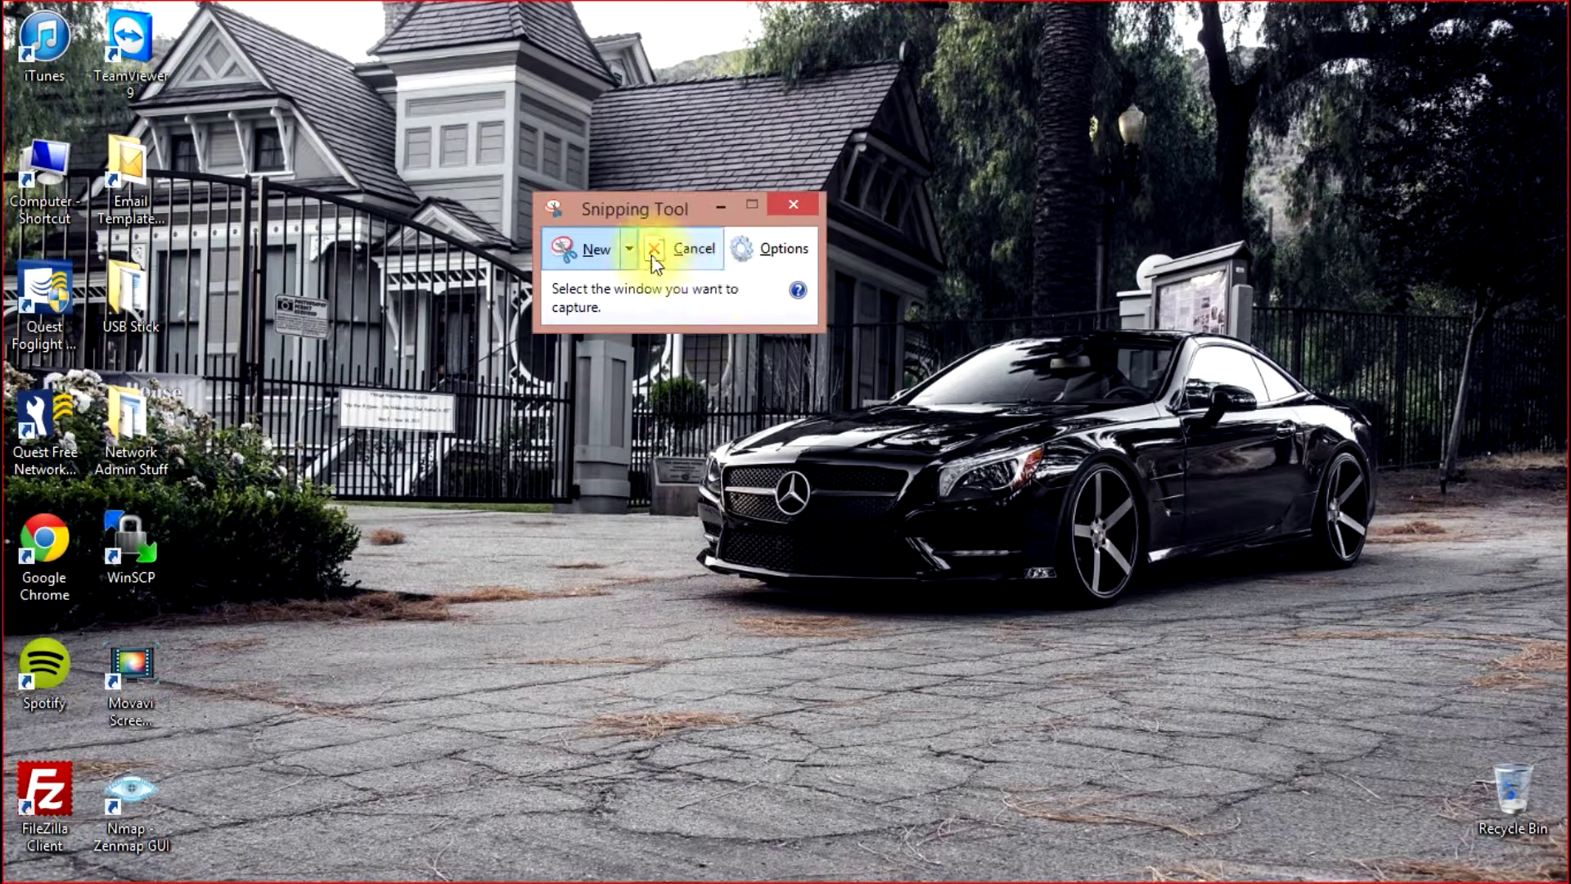
left_click(630, 248)
left_click(655, 358)
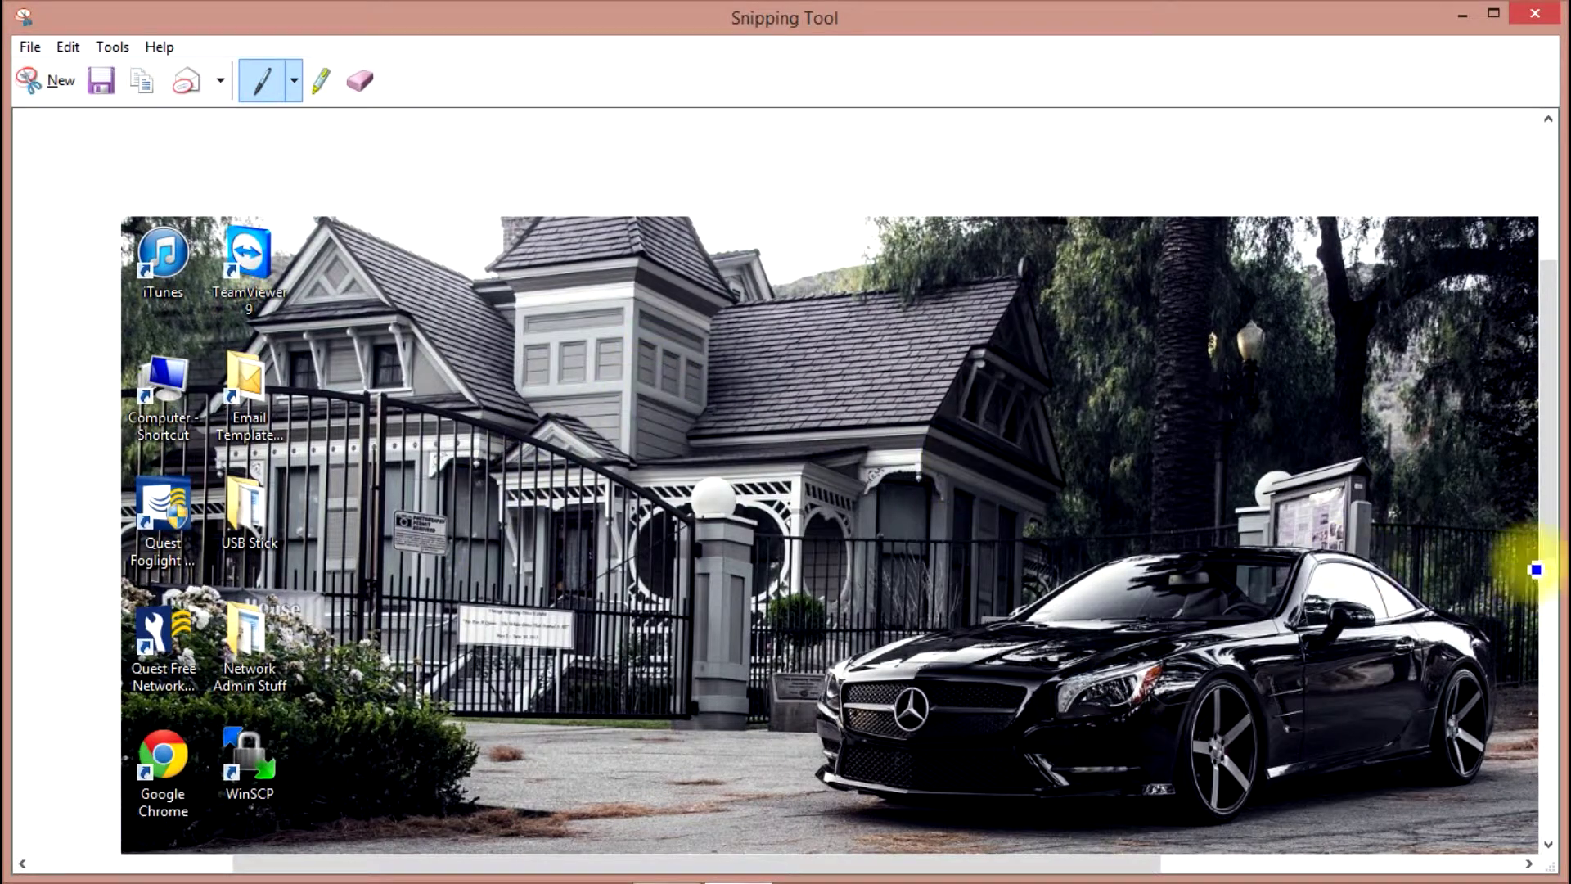
scroll(1464, 566, "down", 3)
scroll(1310, 616, "down", 2)
scroll(1280, 625, "up", 8)
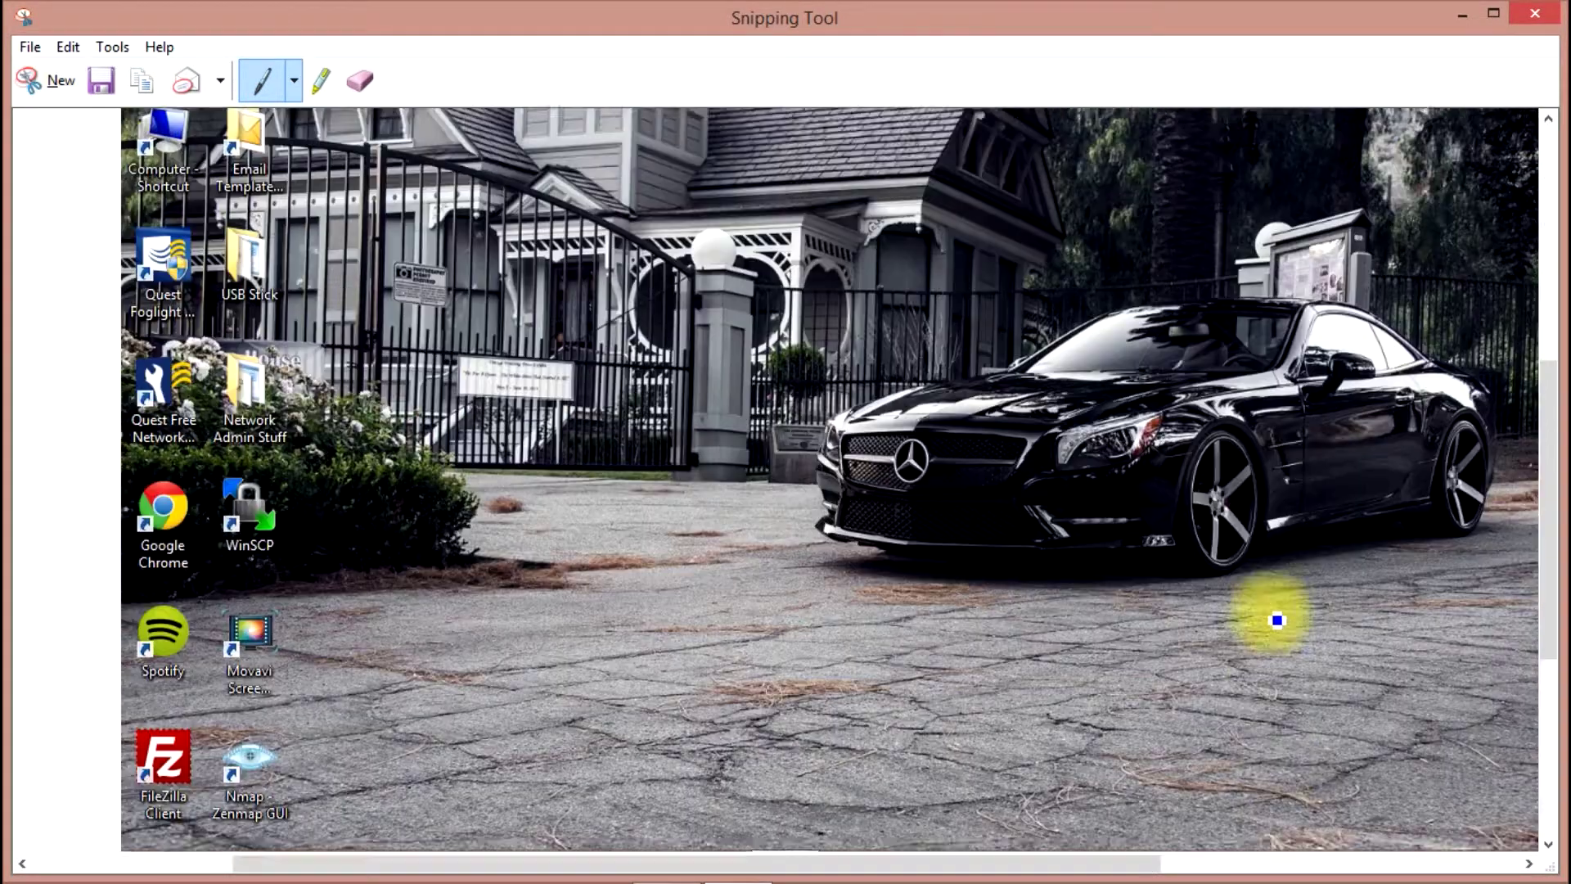
scroll(1256, 629, "down", 3)
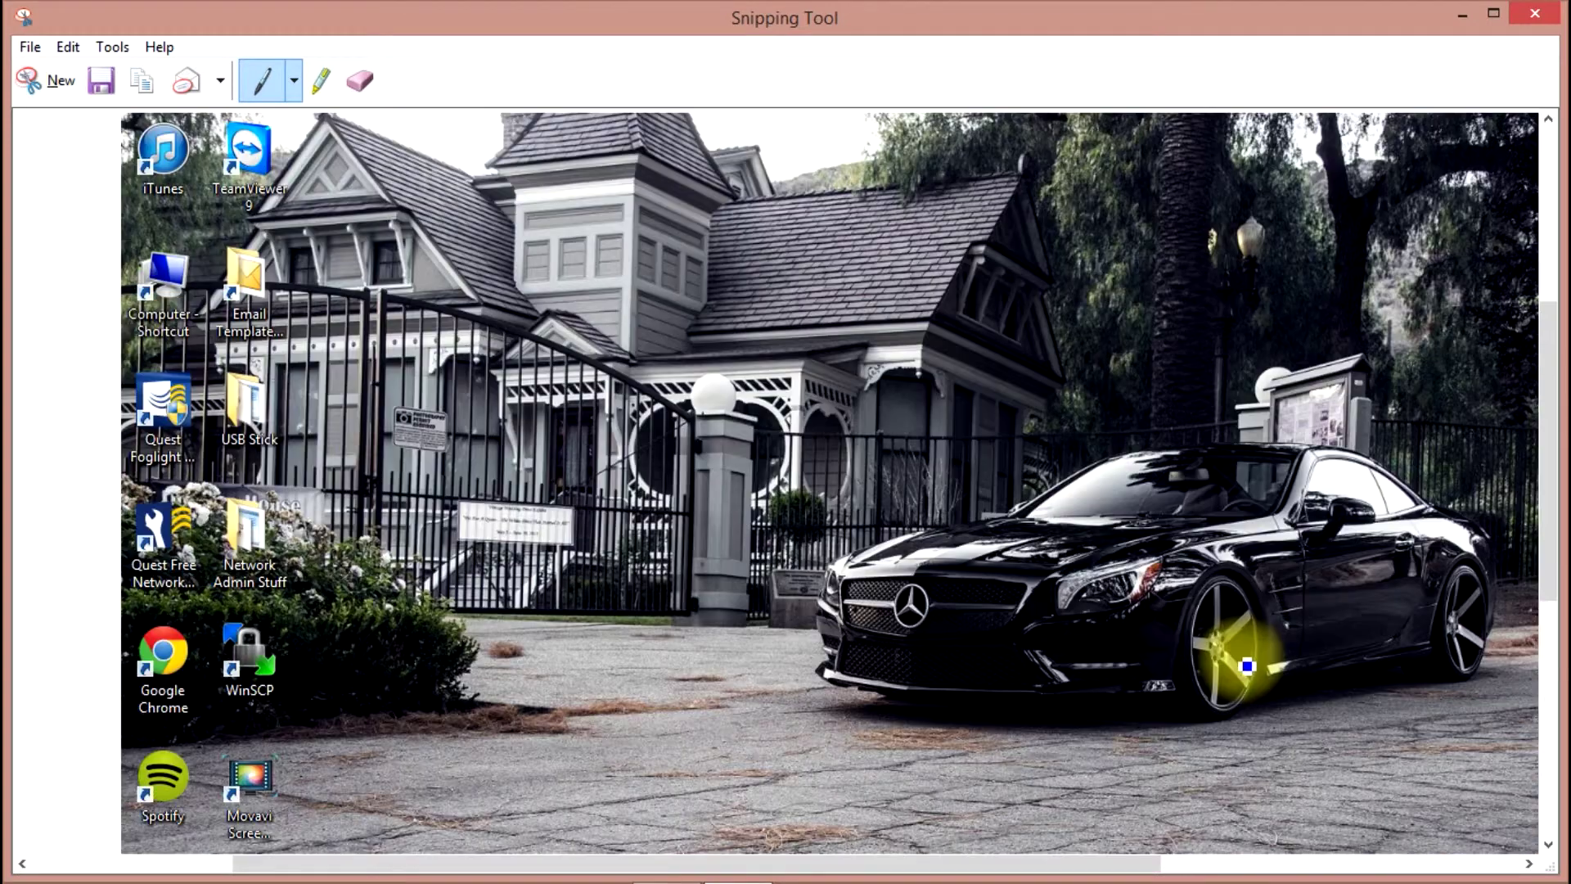
left_click_drag(1106, 866, 1159, 798)
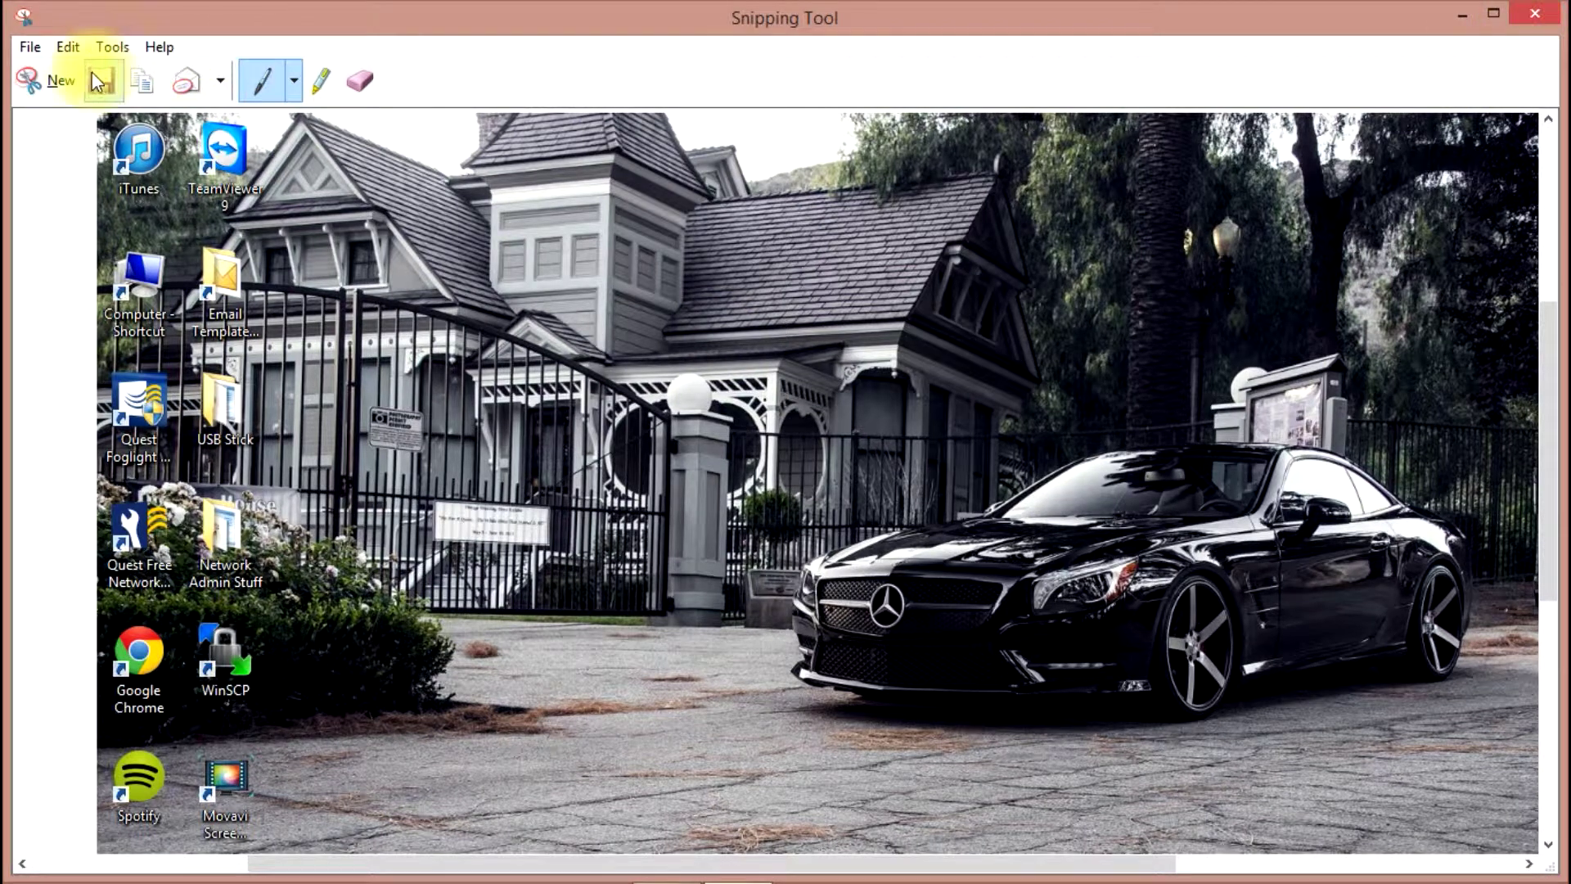
Open Save As for the full-screen capture, review the available file types and cancel the dialog.
left_click(34, 52)
left_click(94, 114)
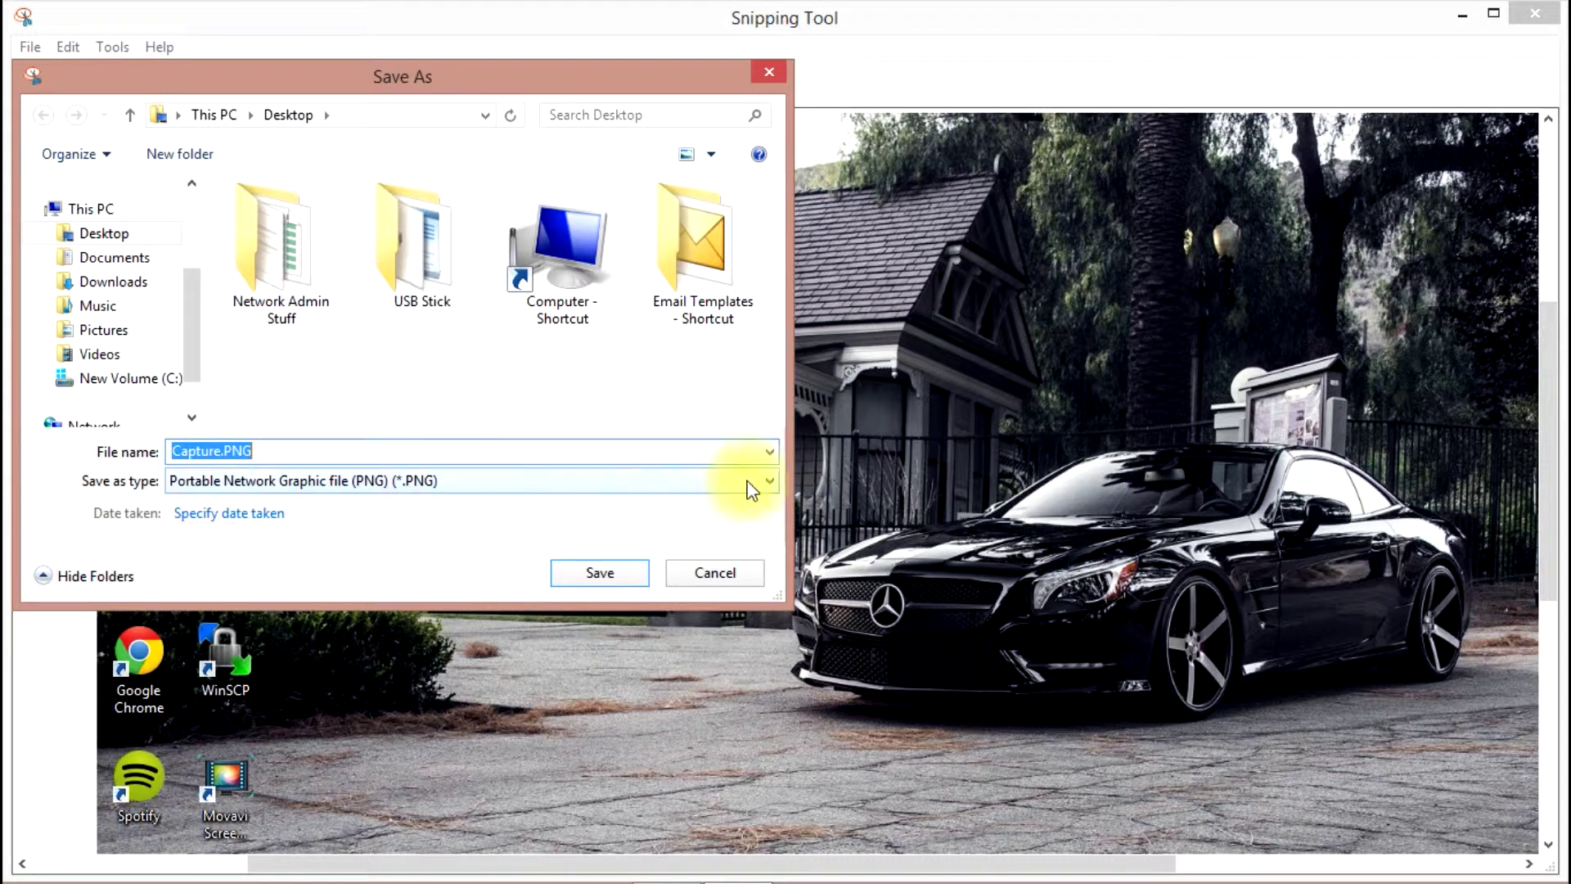
left_click(771, 483)
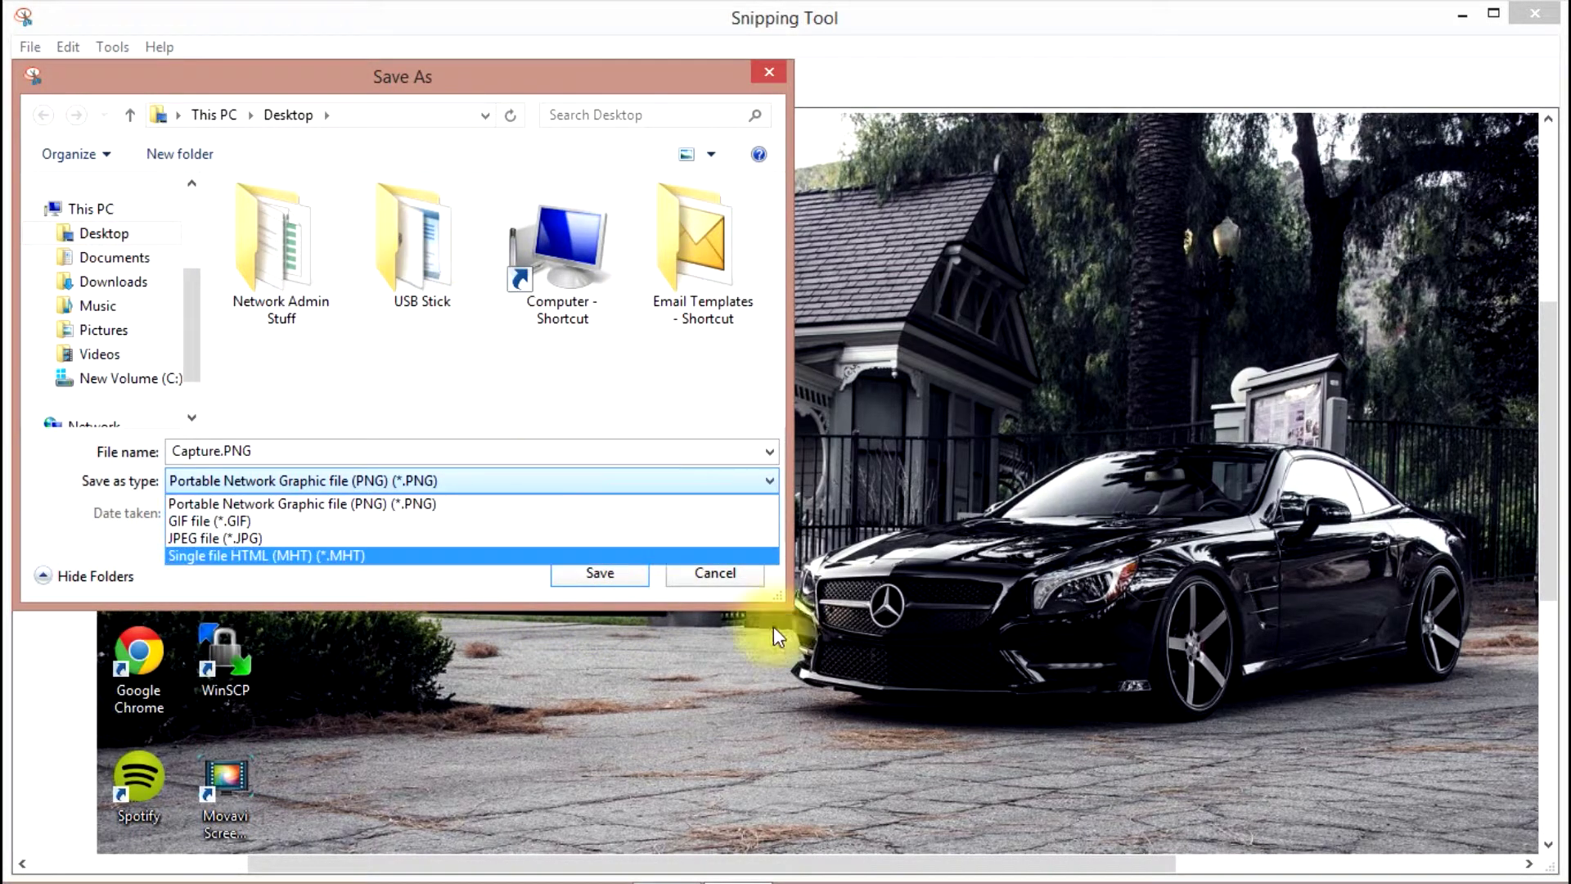
left_click(734, 583)
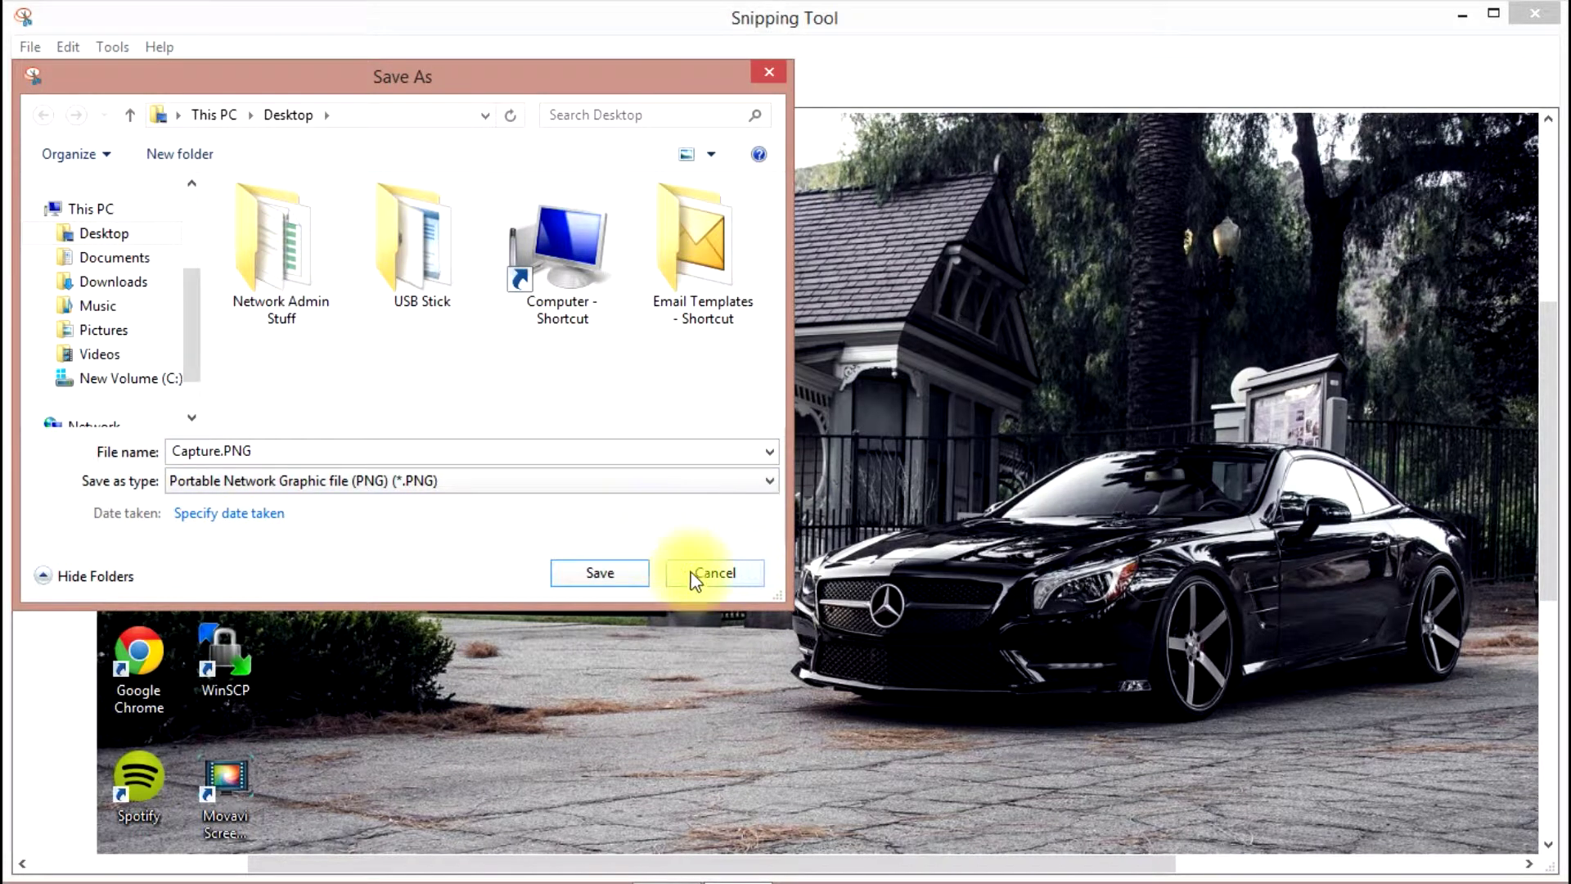
left_click(695, 572)
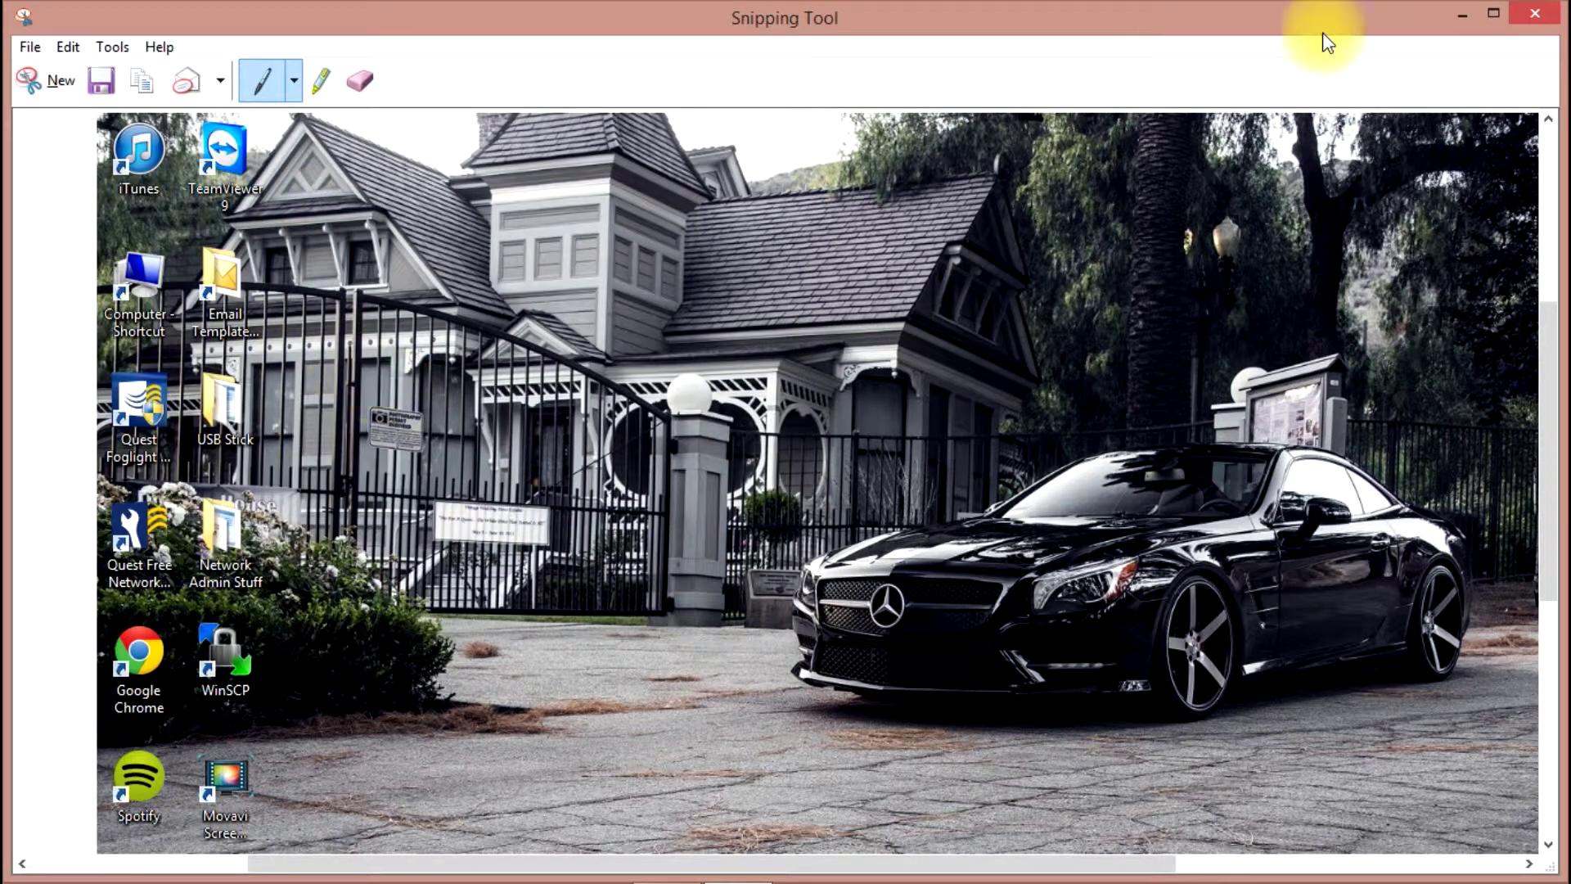
Start a new snip in Window mode and capture the desktop as the window.
left_click(29, 47)
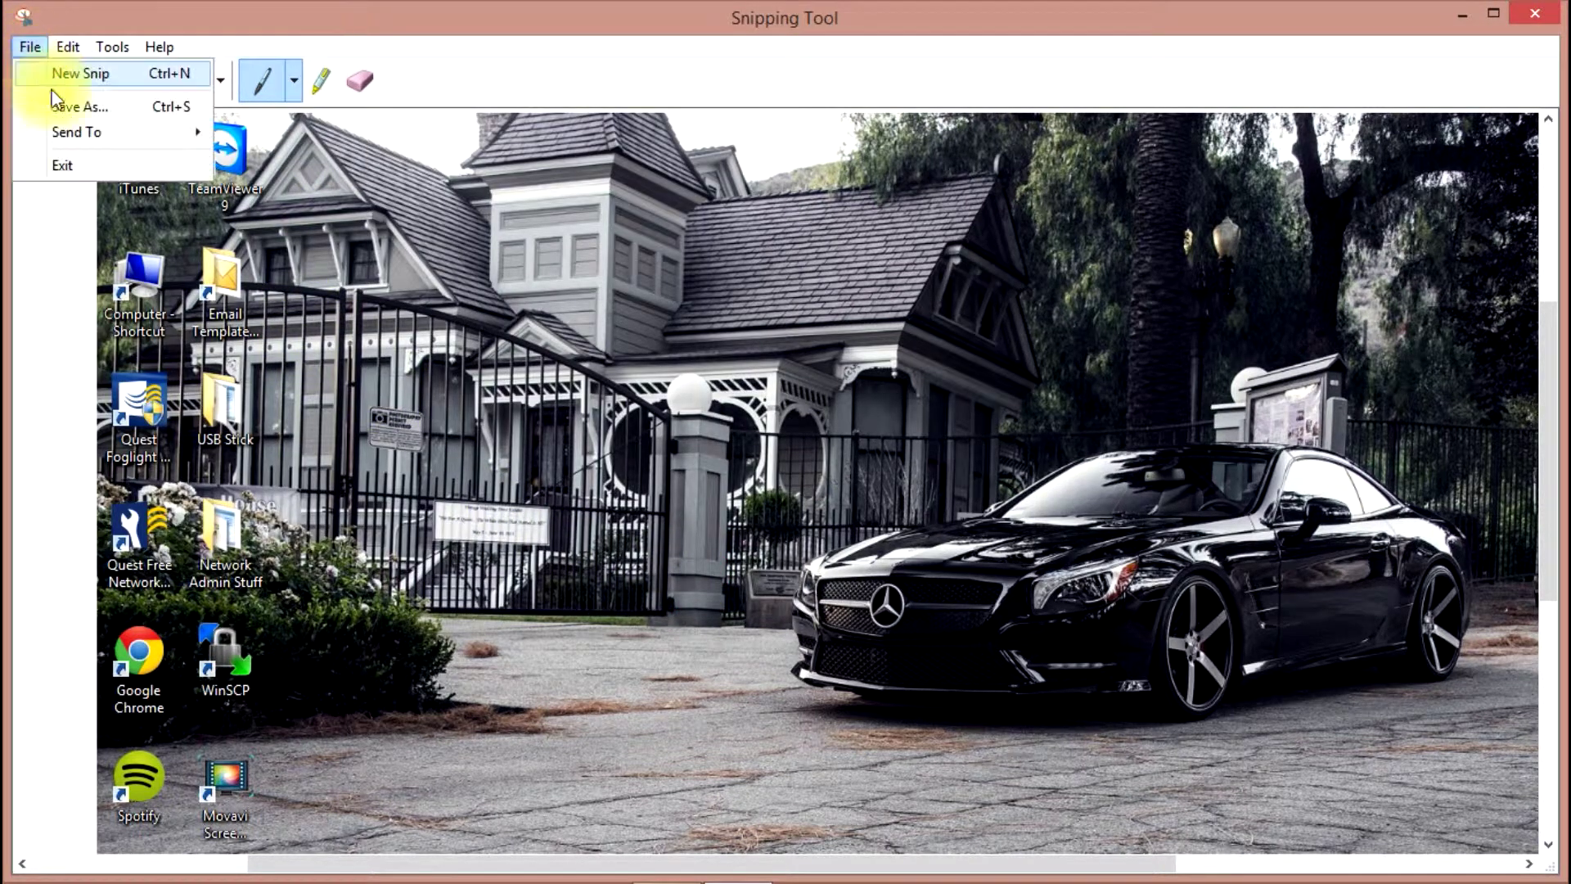
left_click(75, 77)
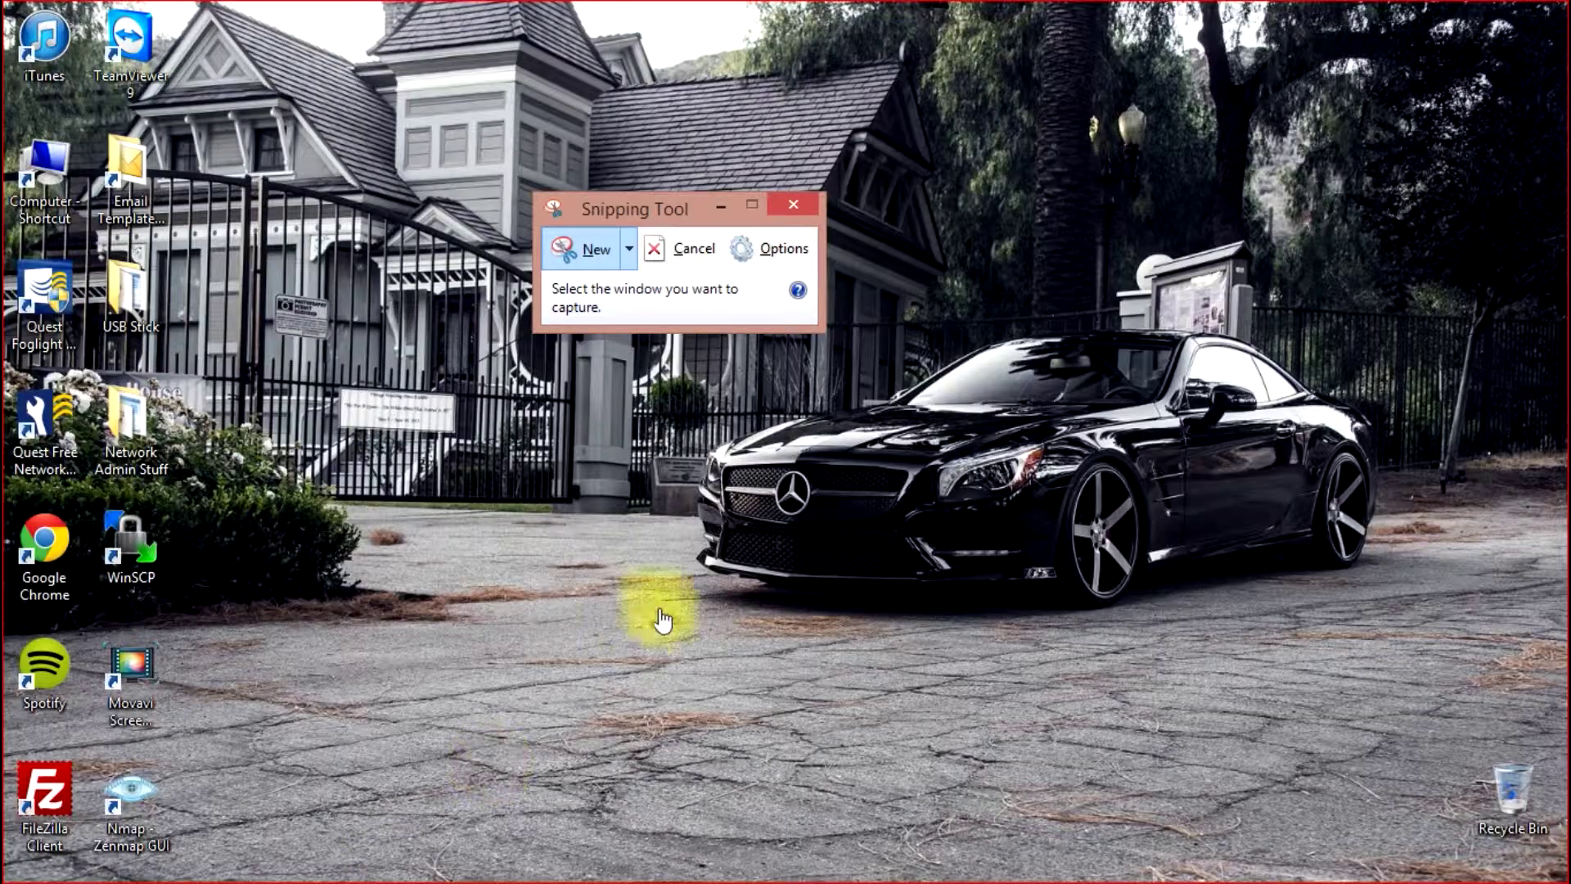
left_click(53, 540)
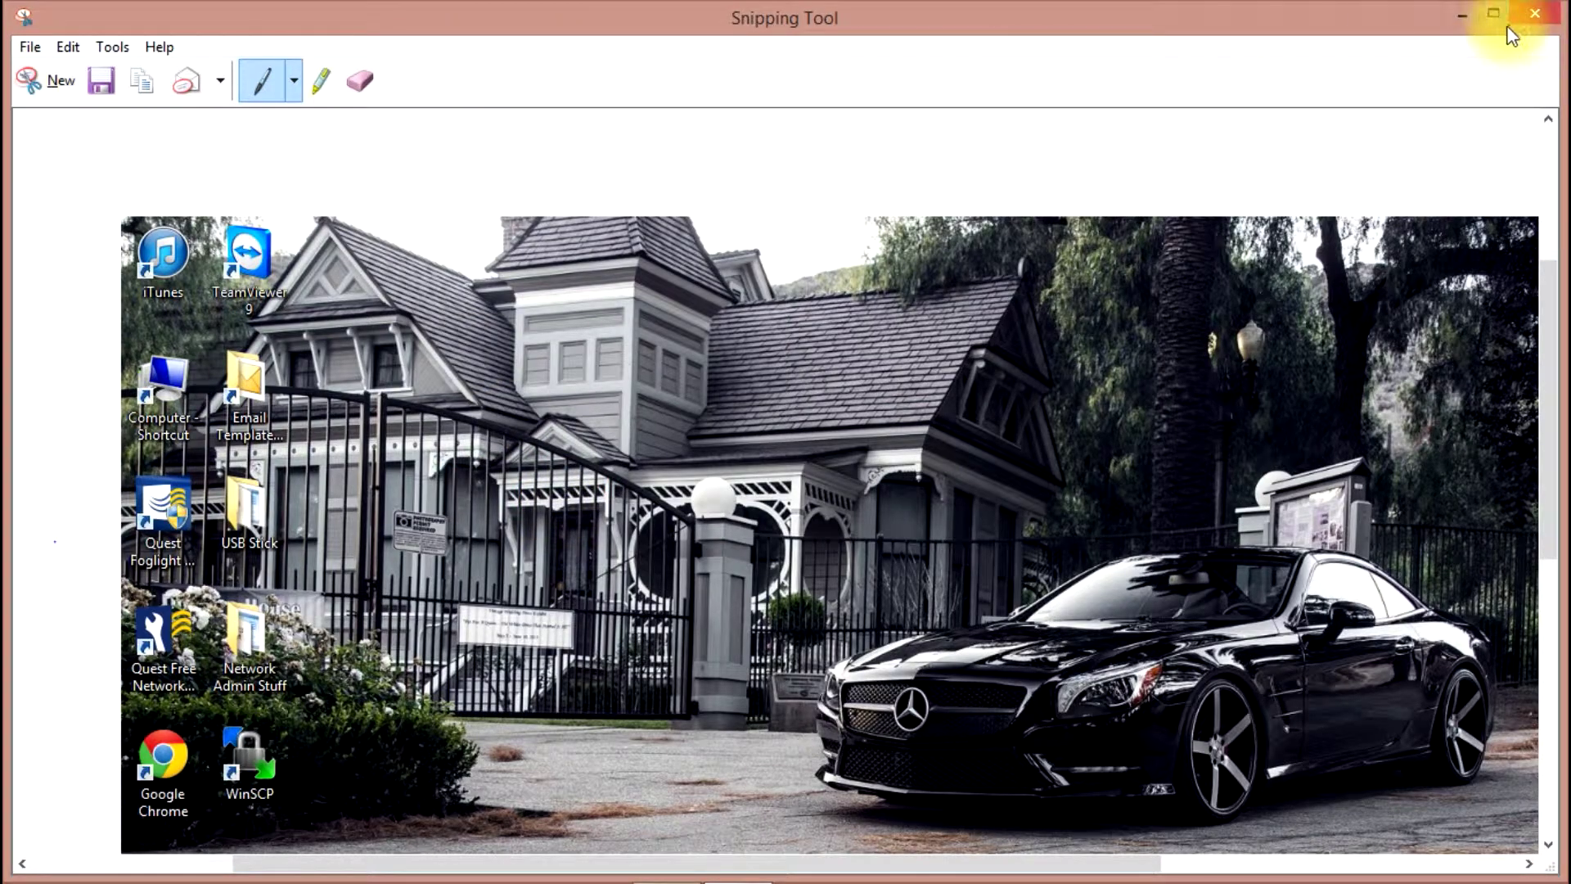
Minimize Snipping Tool, switch to Google Chrome and load google.com.
left_click(1463, 14)
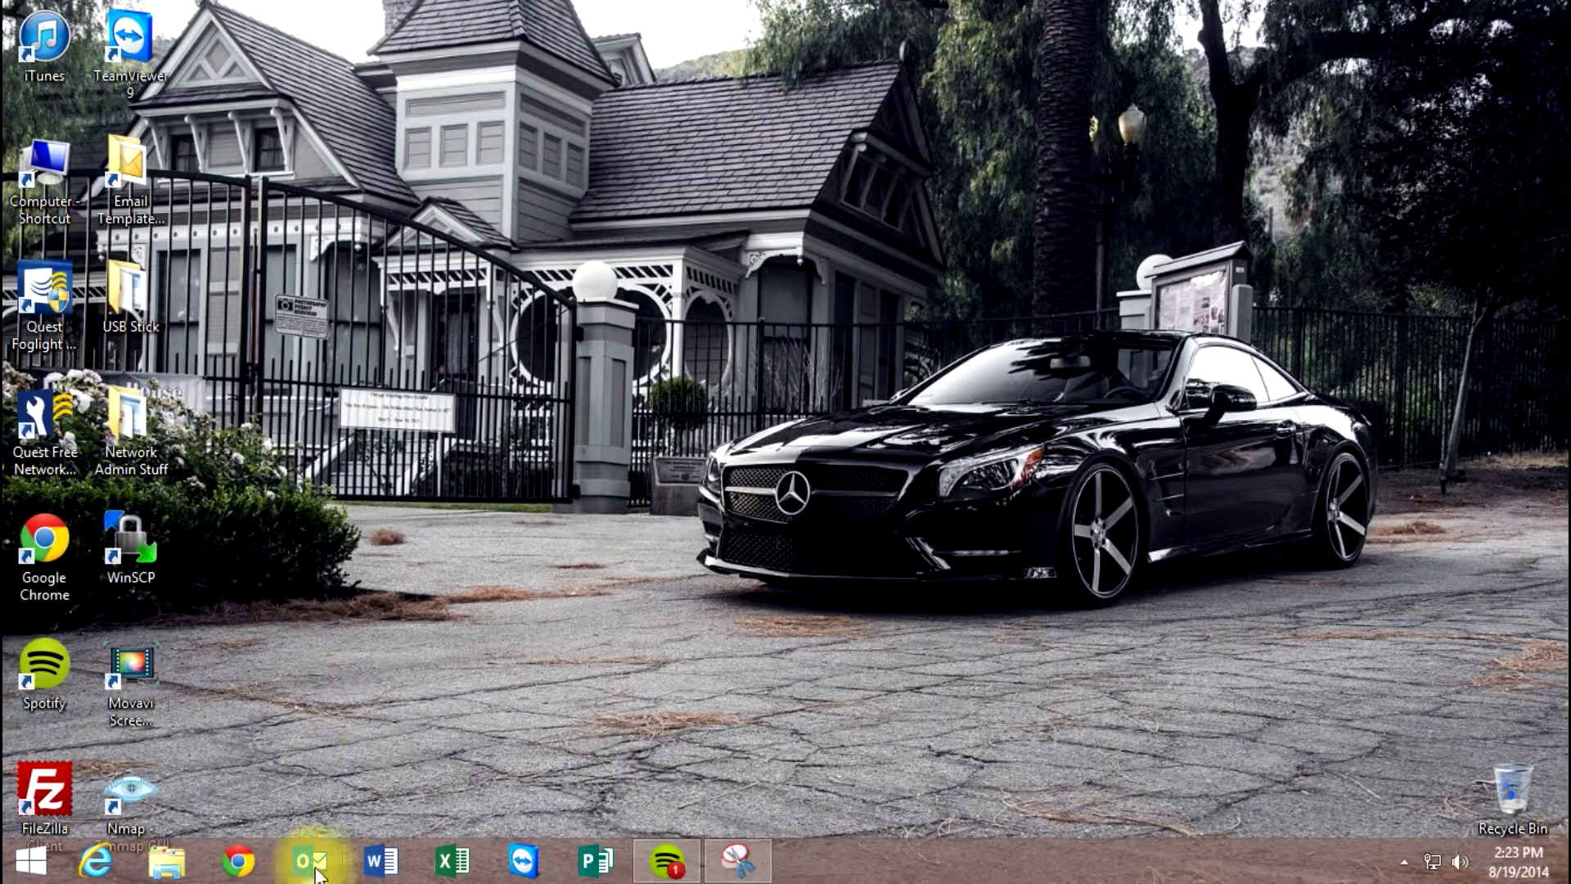
left_click(249, 860)
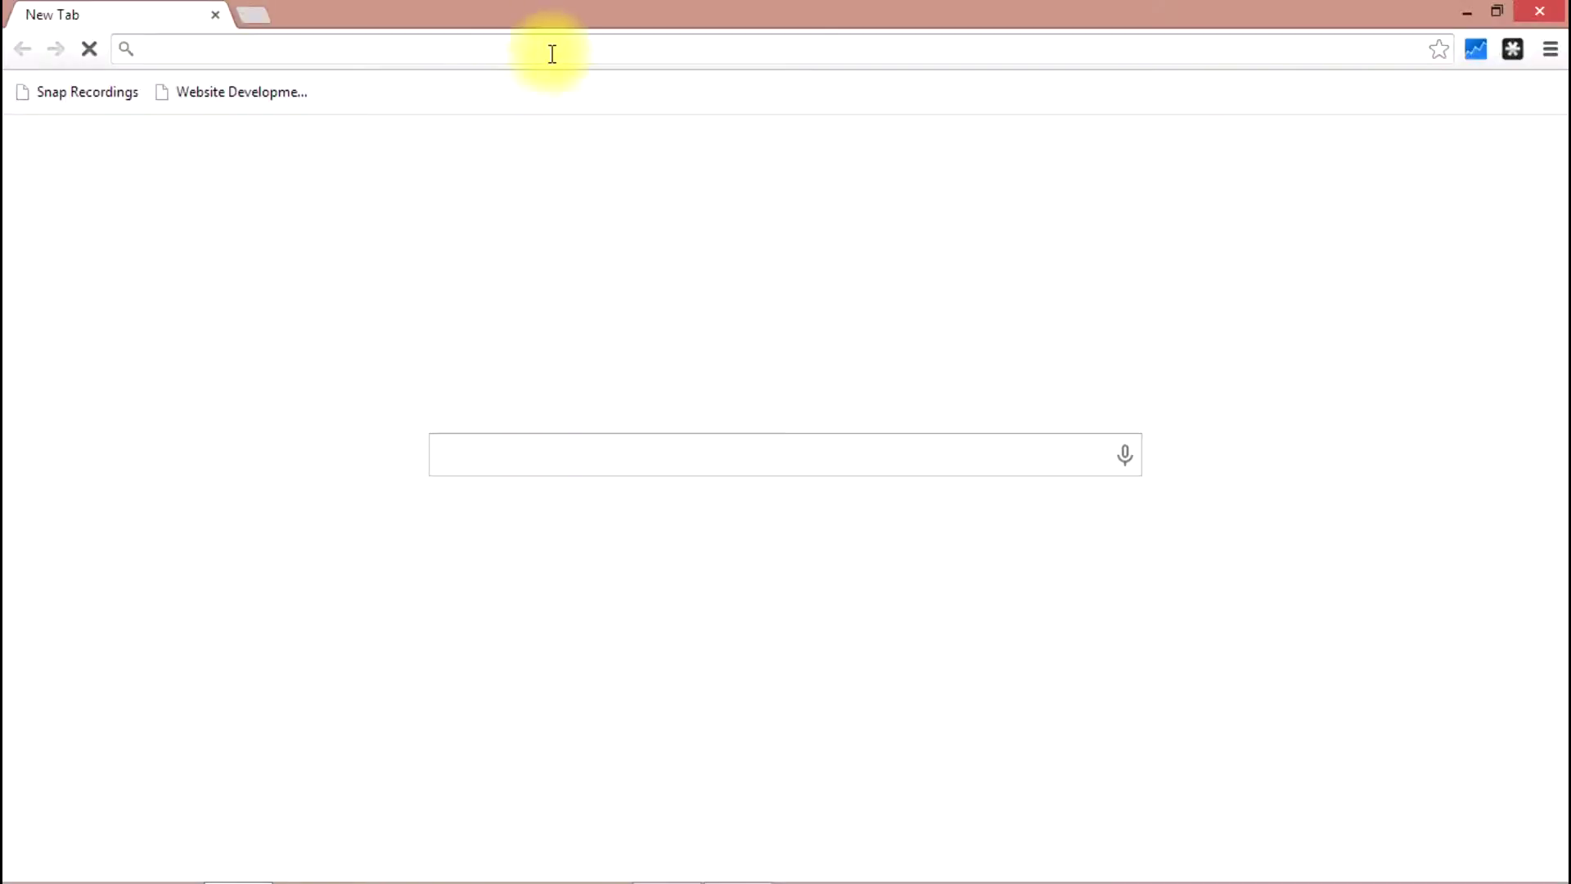
type("google.com")
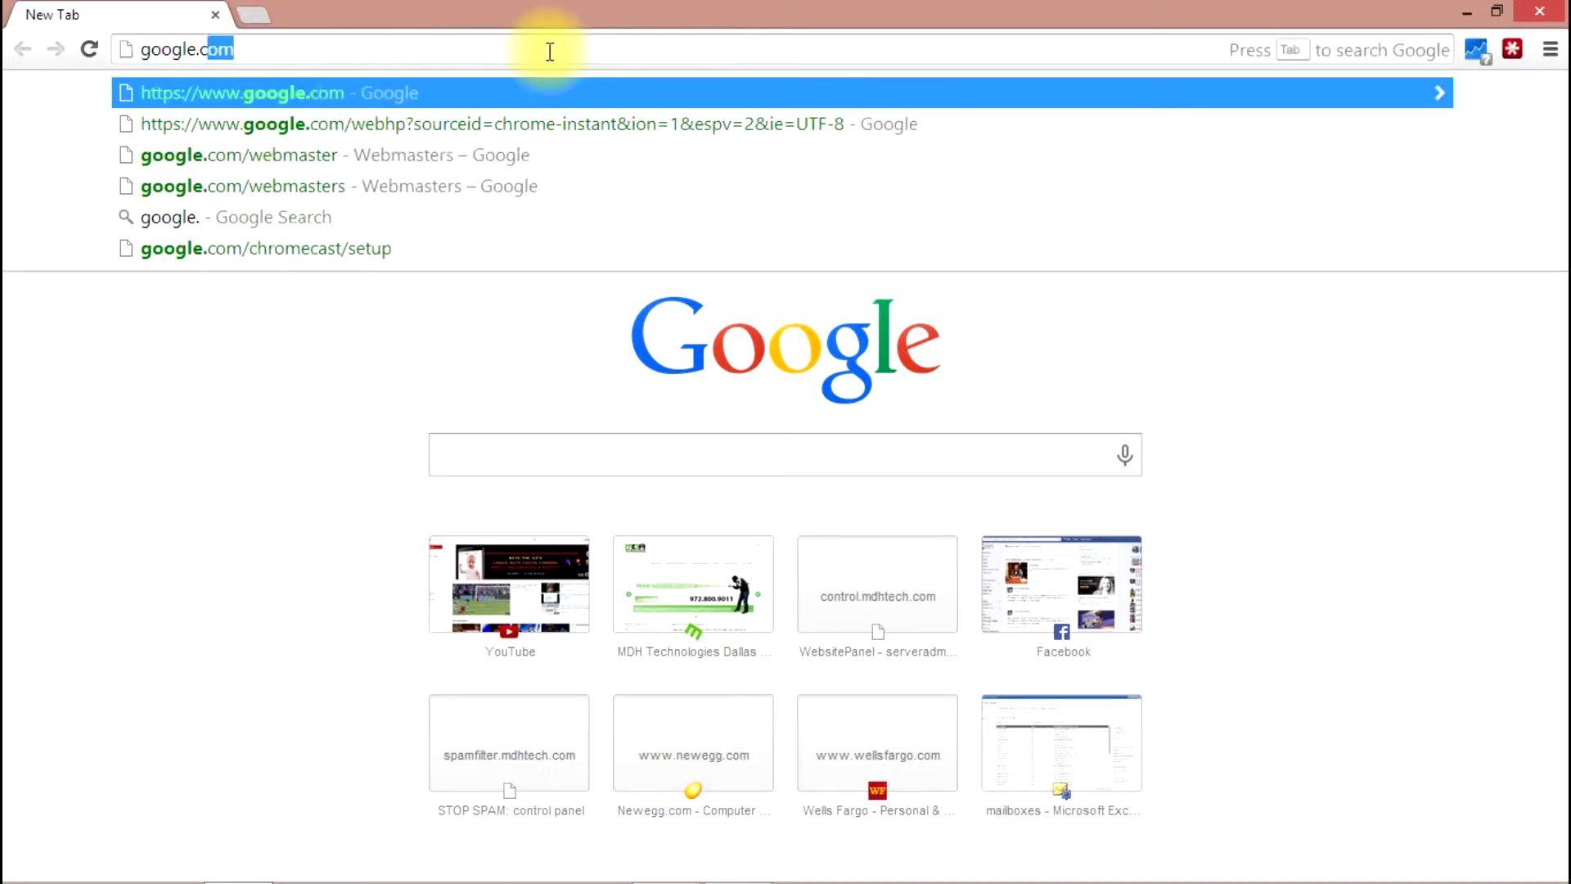
key("Return")
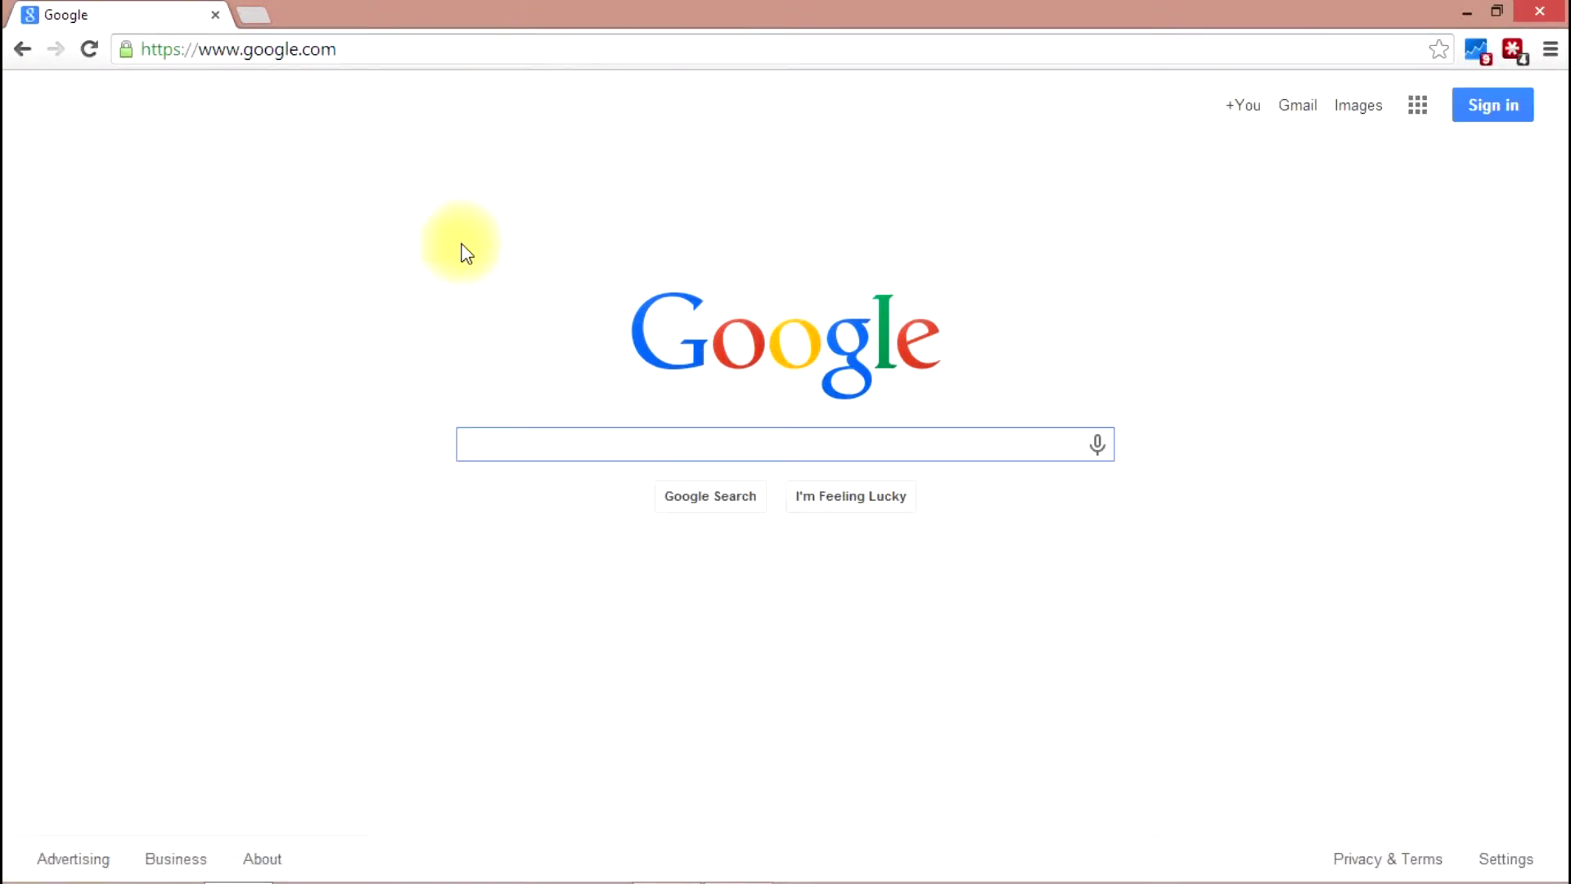
Return to Snipping Tool, start a Rectangular Snip, move its window aside and capture the area around the Google logo.
mouse_move(381, 880)
left_click(738, 859)
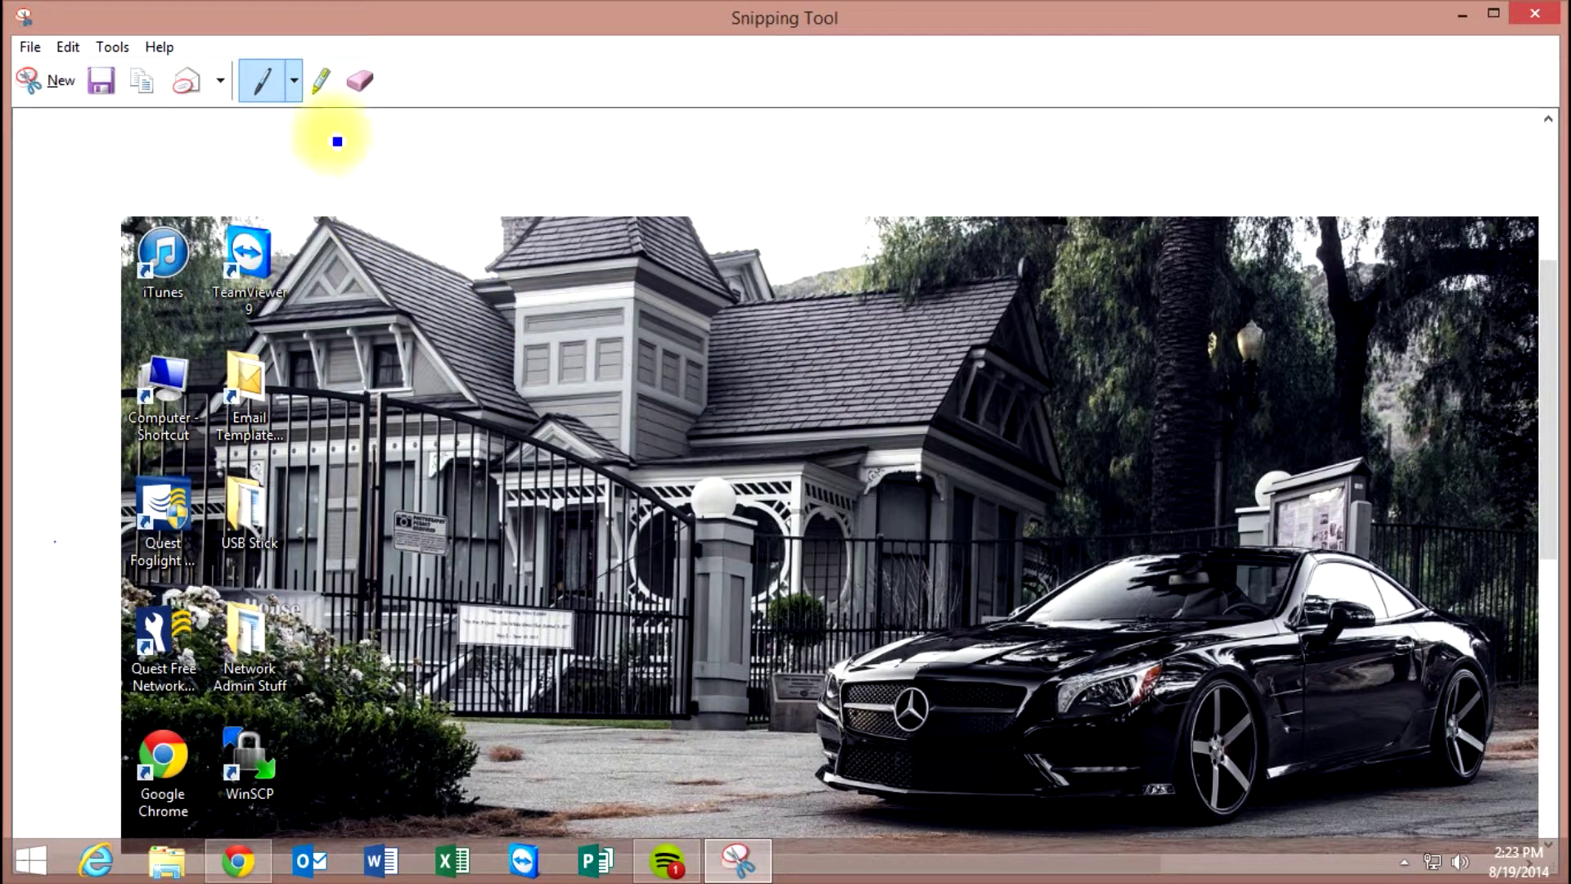
left_click(27, 48)
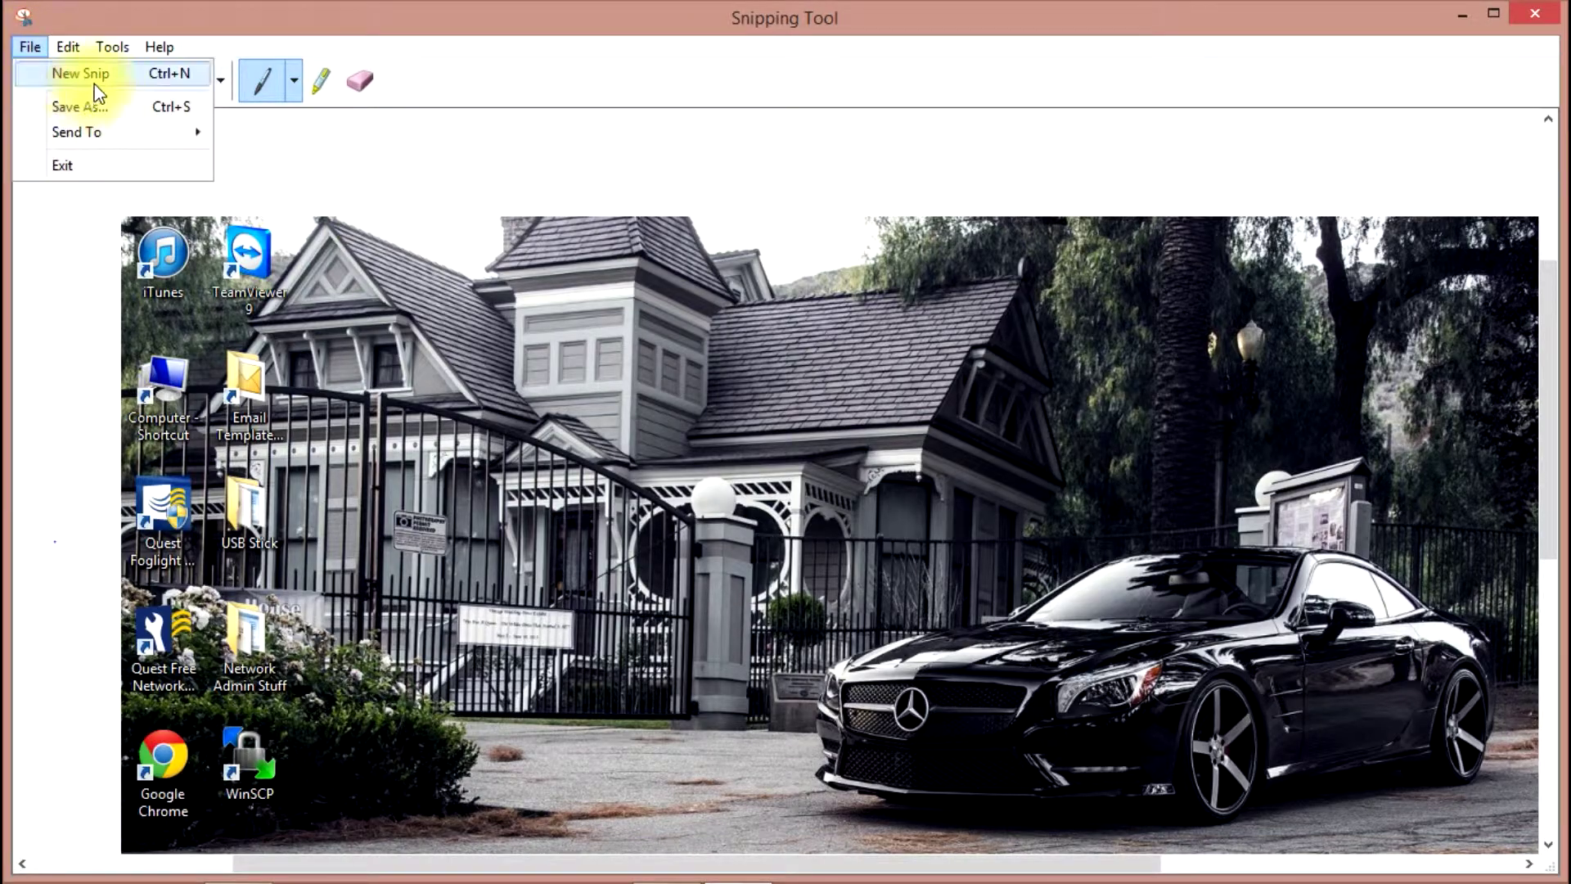
left_click(82, 74)
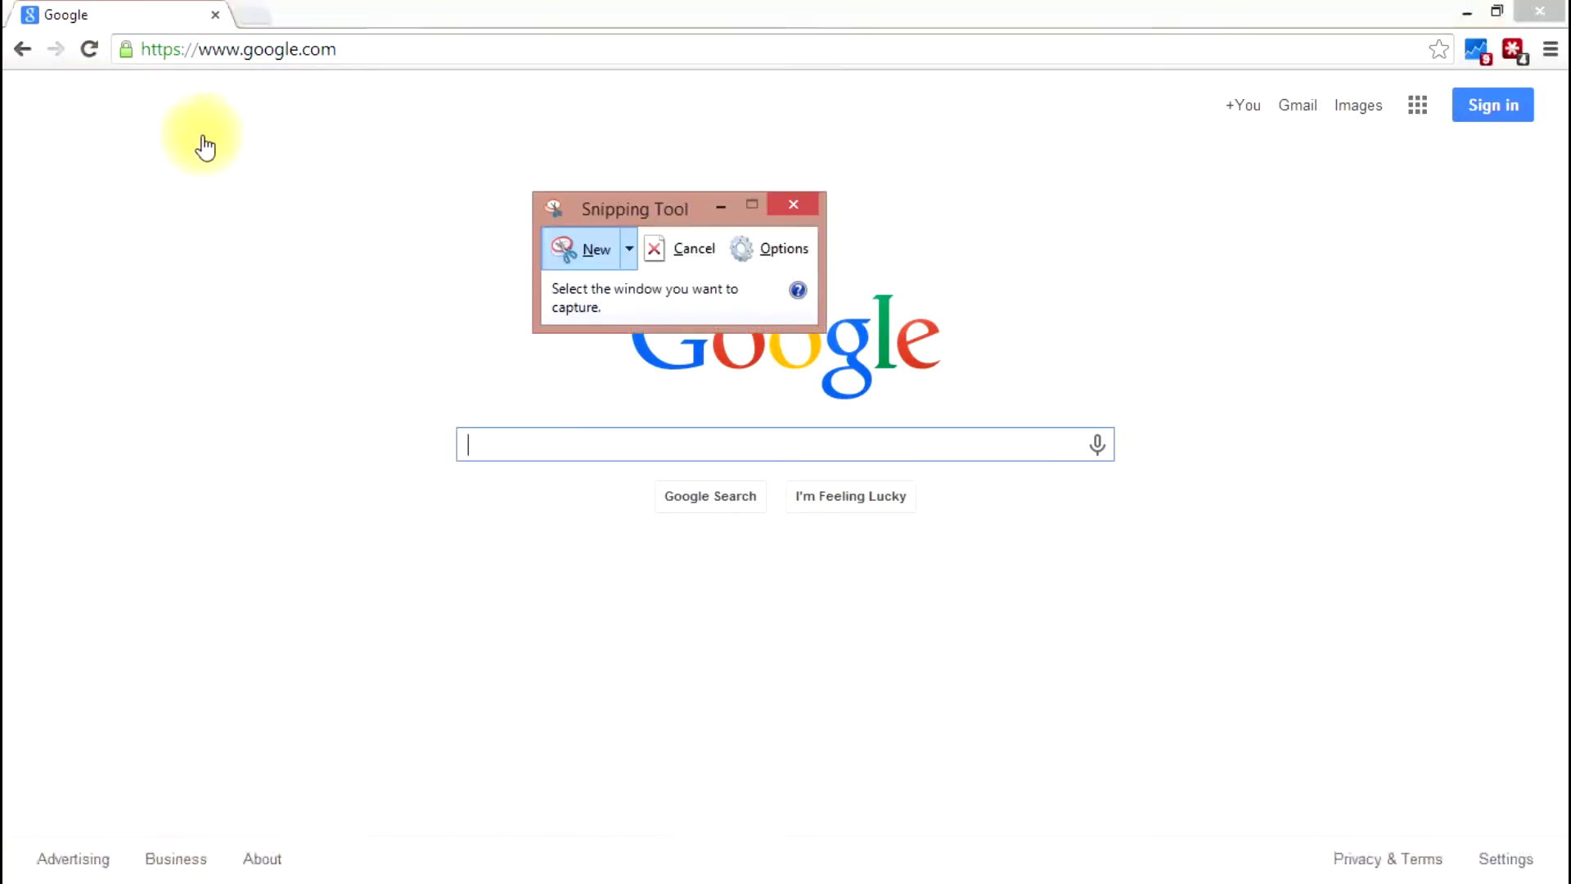
left_click(628, 248)
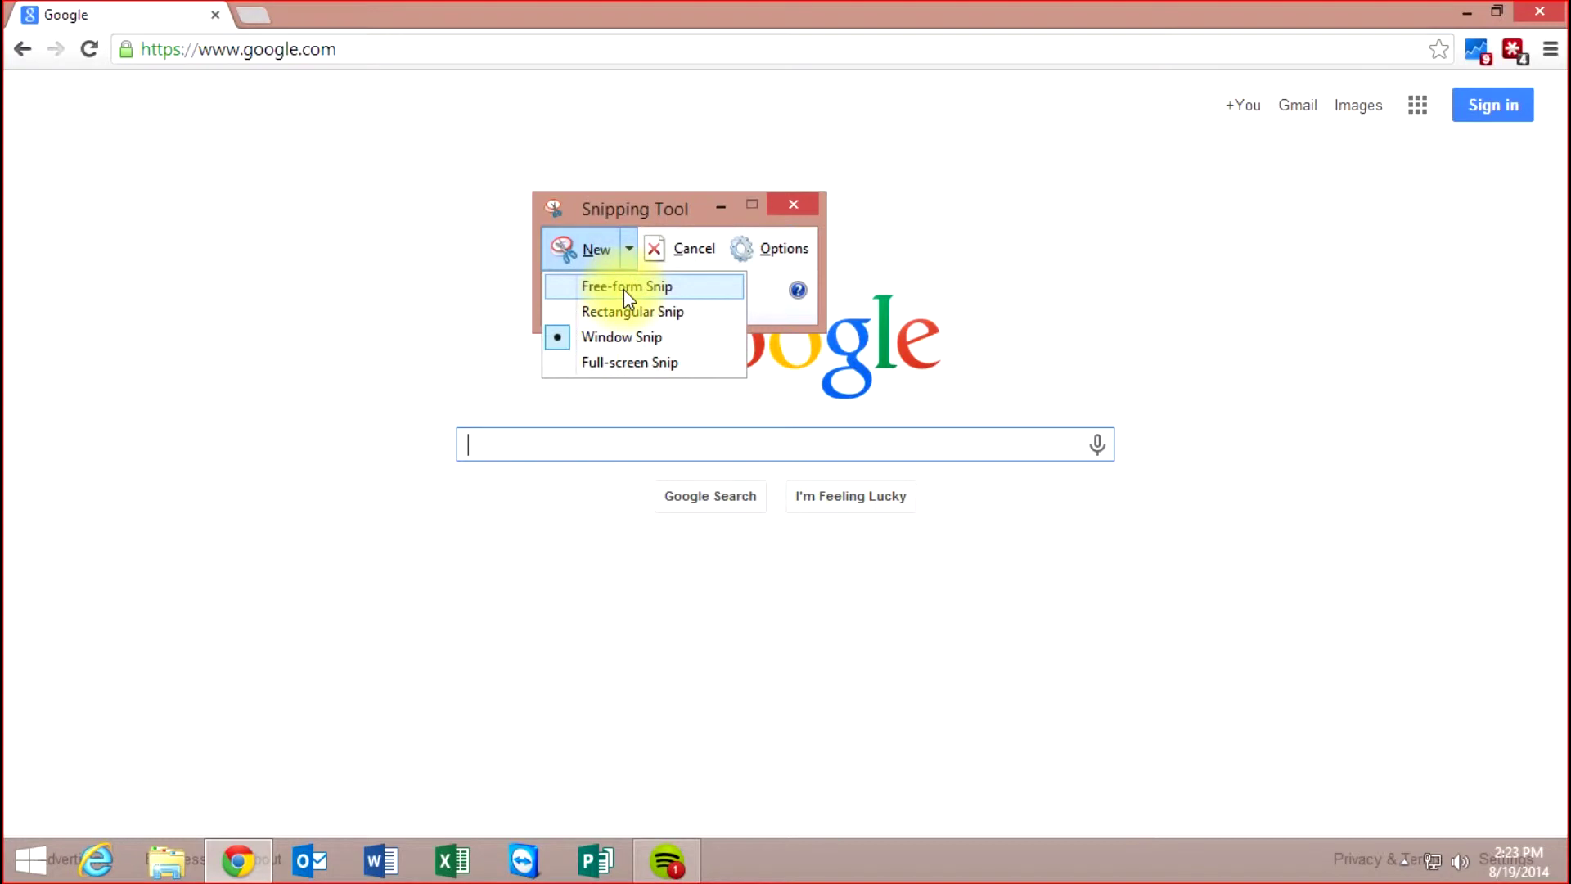
left_click(628, 307)
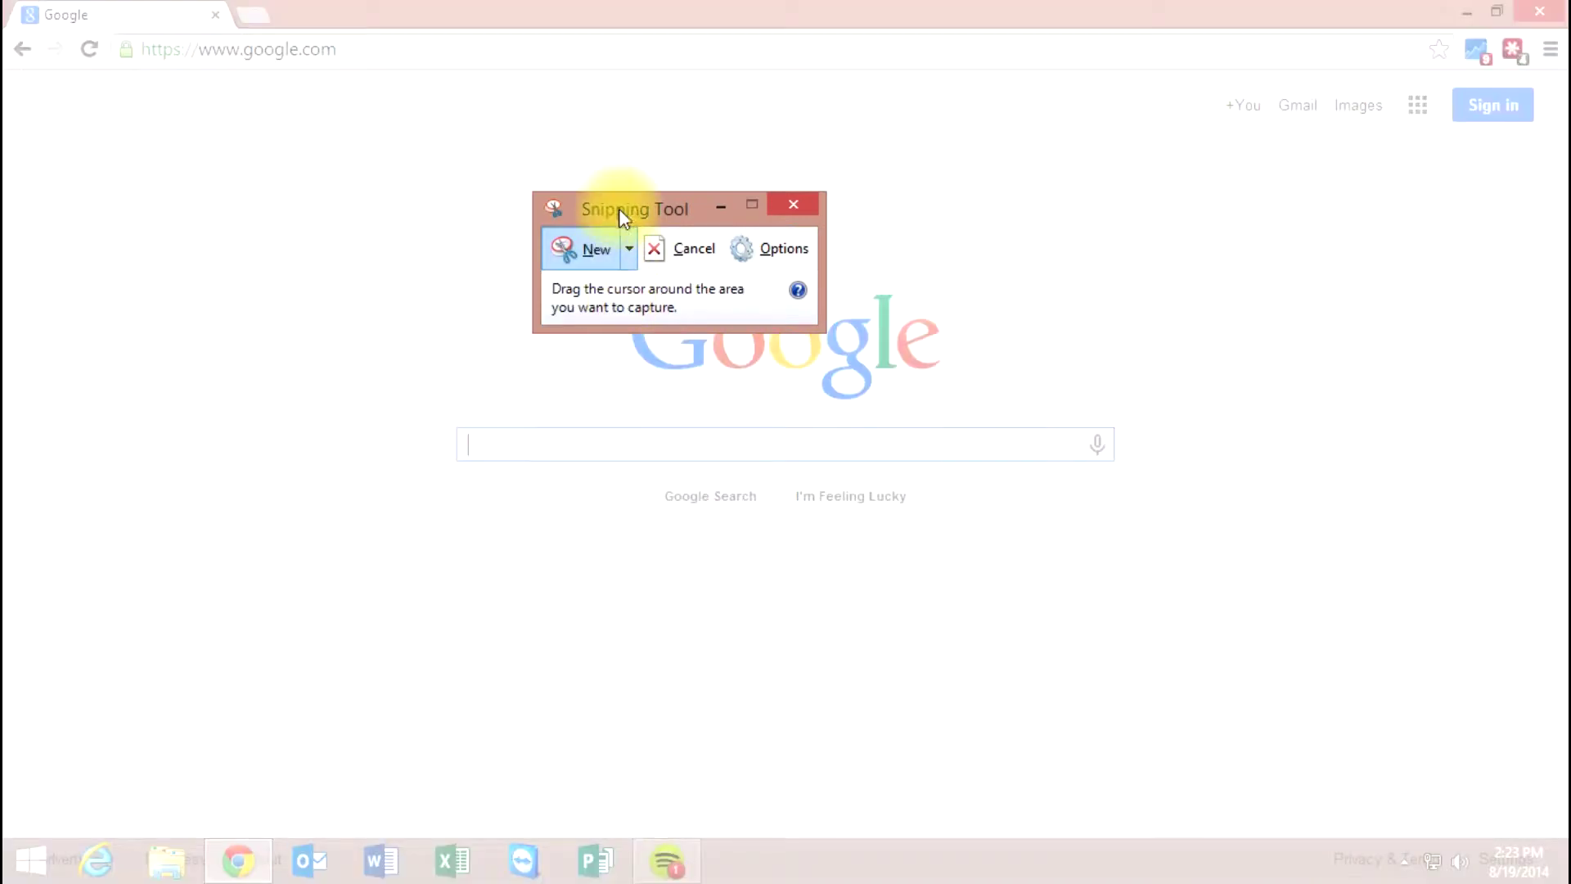
left_click_drag(589, 206, 152, 176)
left_click_drag(590, 265, 1014, 421)
mouse_move(1120, 342)
left_mouse_down()
mouse_move(1113, 322)
mouse_move(1106, 383)
mouse_move(1108, 328)
left_mouse_up()
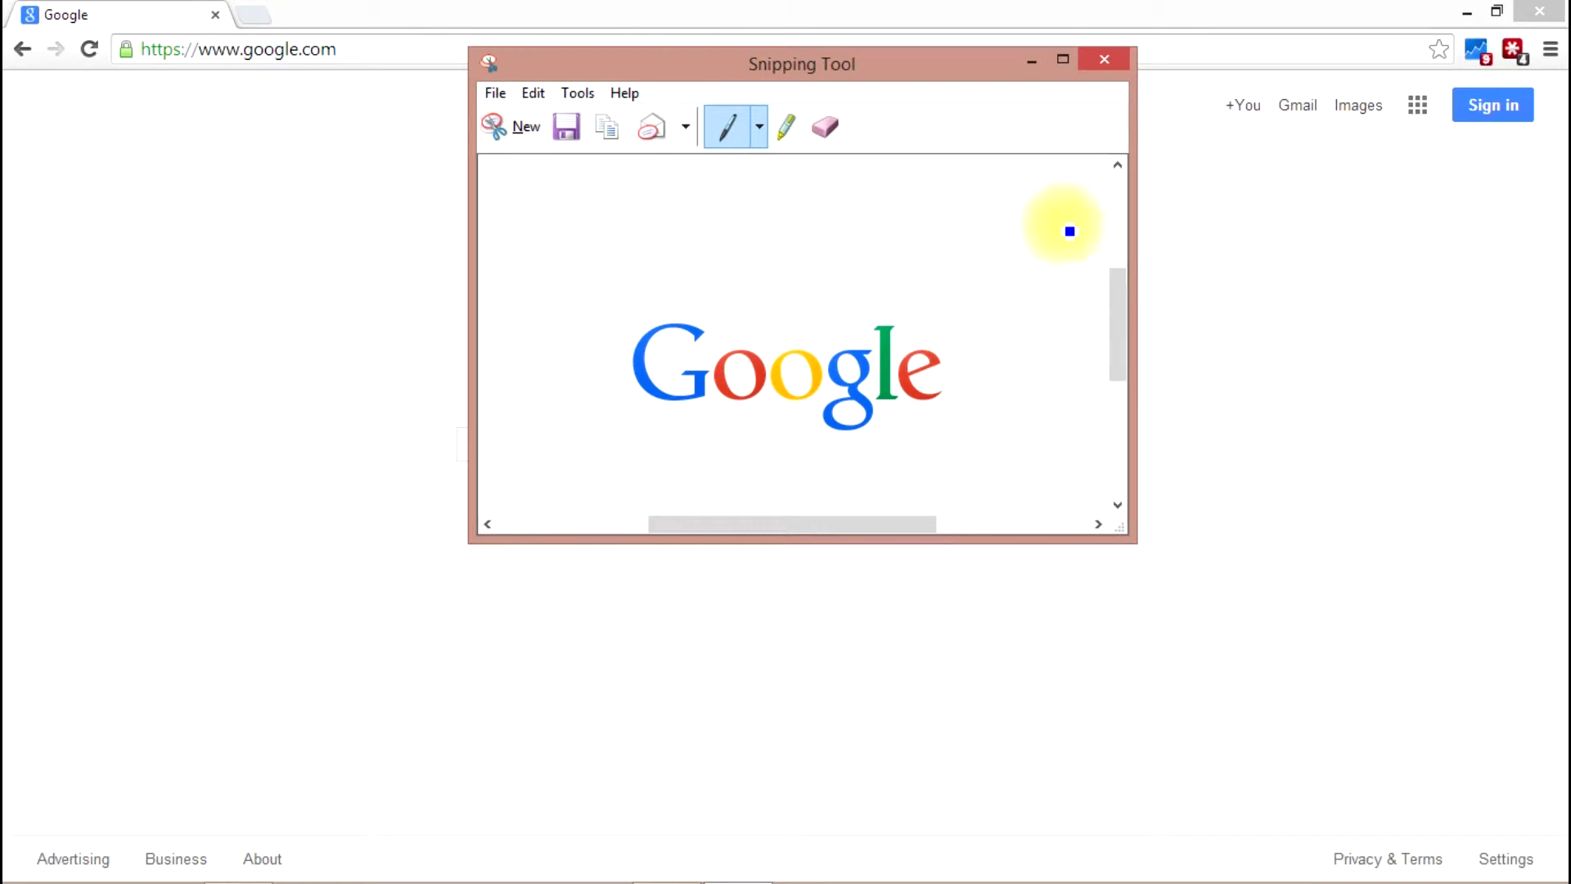
Switch back to Google Chrome and load yahoo.com in the current tab.
left_click(365, 49)
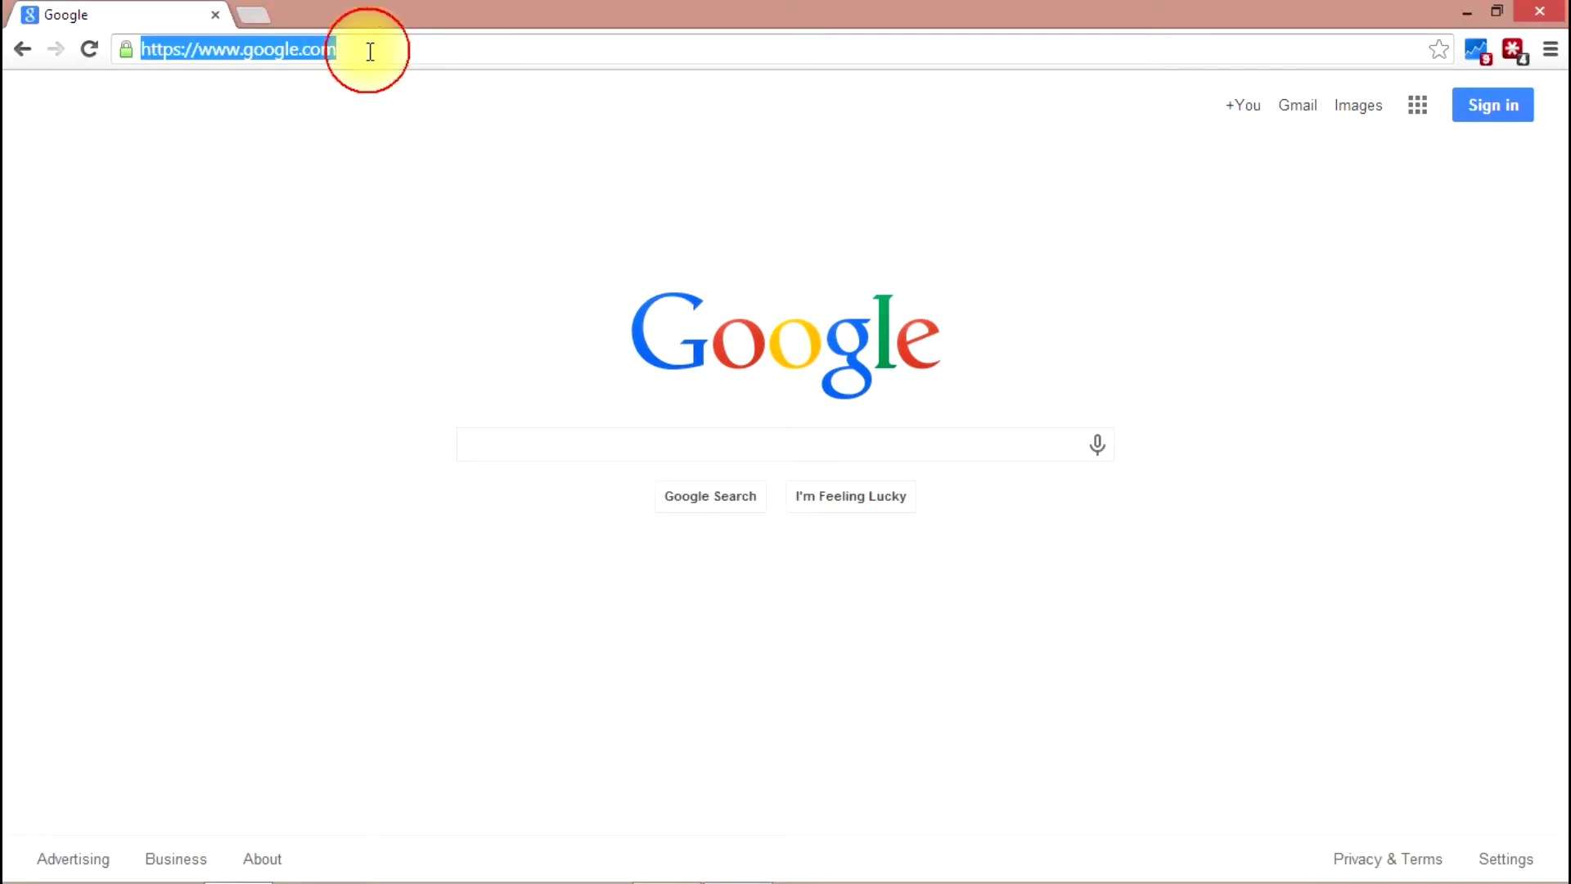
type("yahoo.")
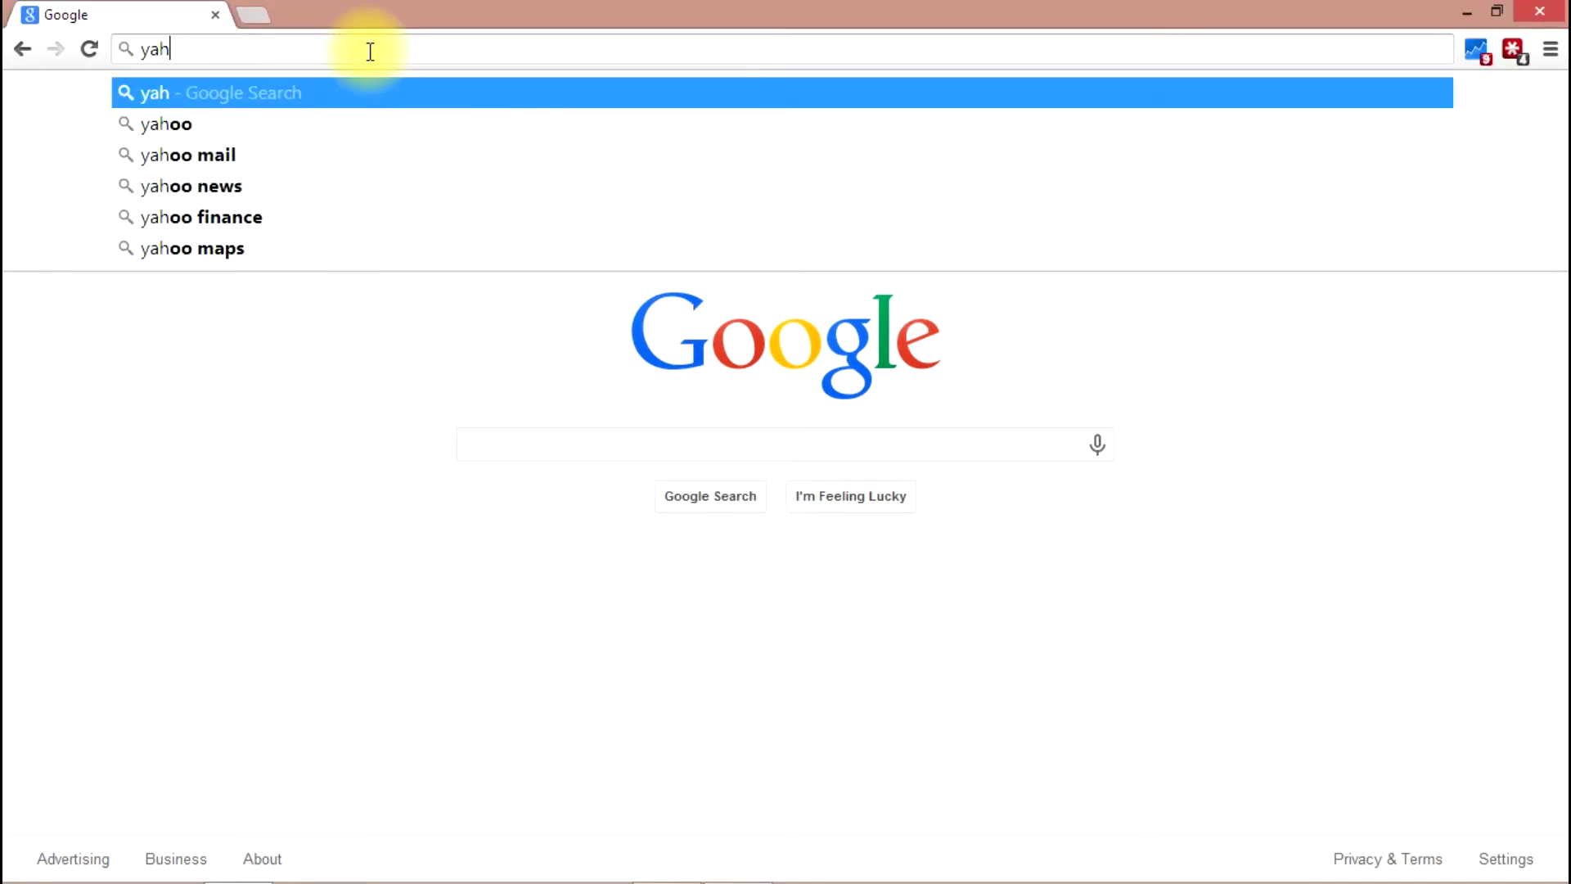
key("Return")
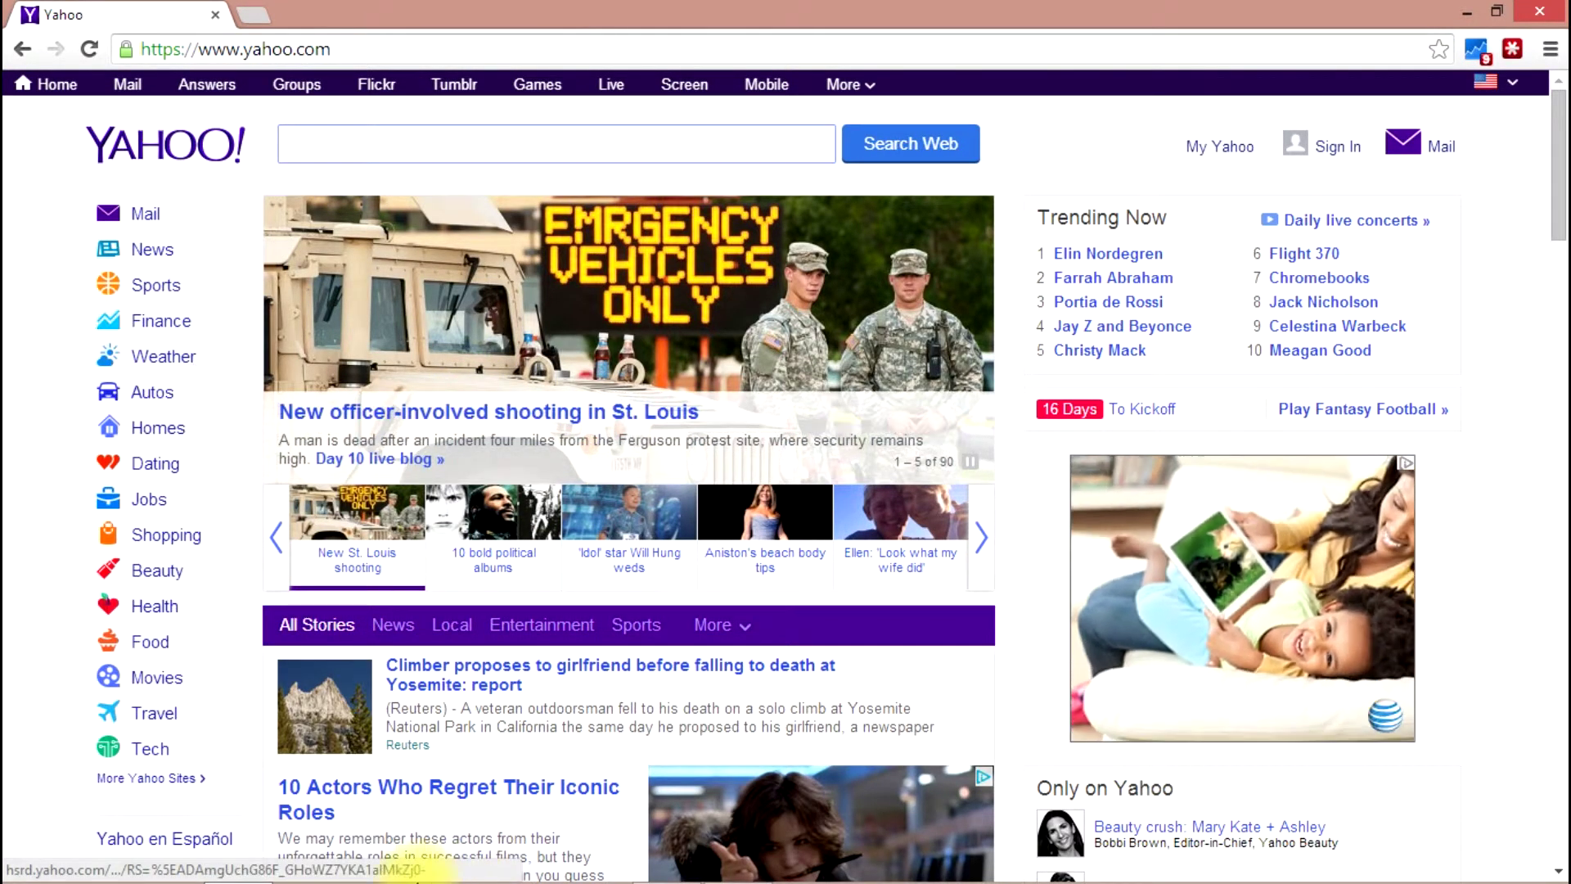
Switch to Snipping Tool, start a new snip, and bring the small capture window up over the Yahoo page.
left_click(744, 854)
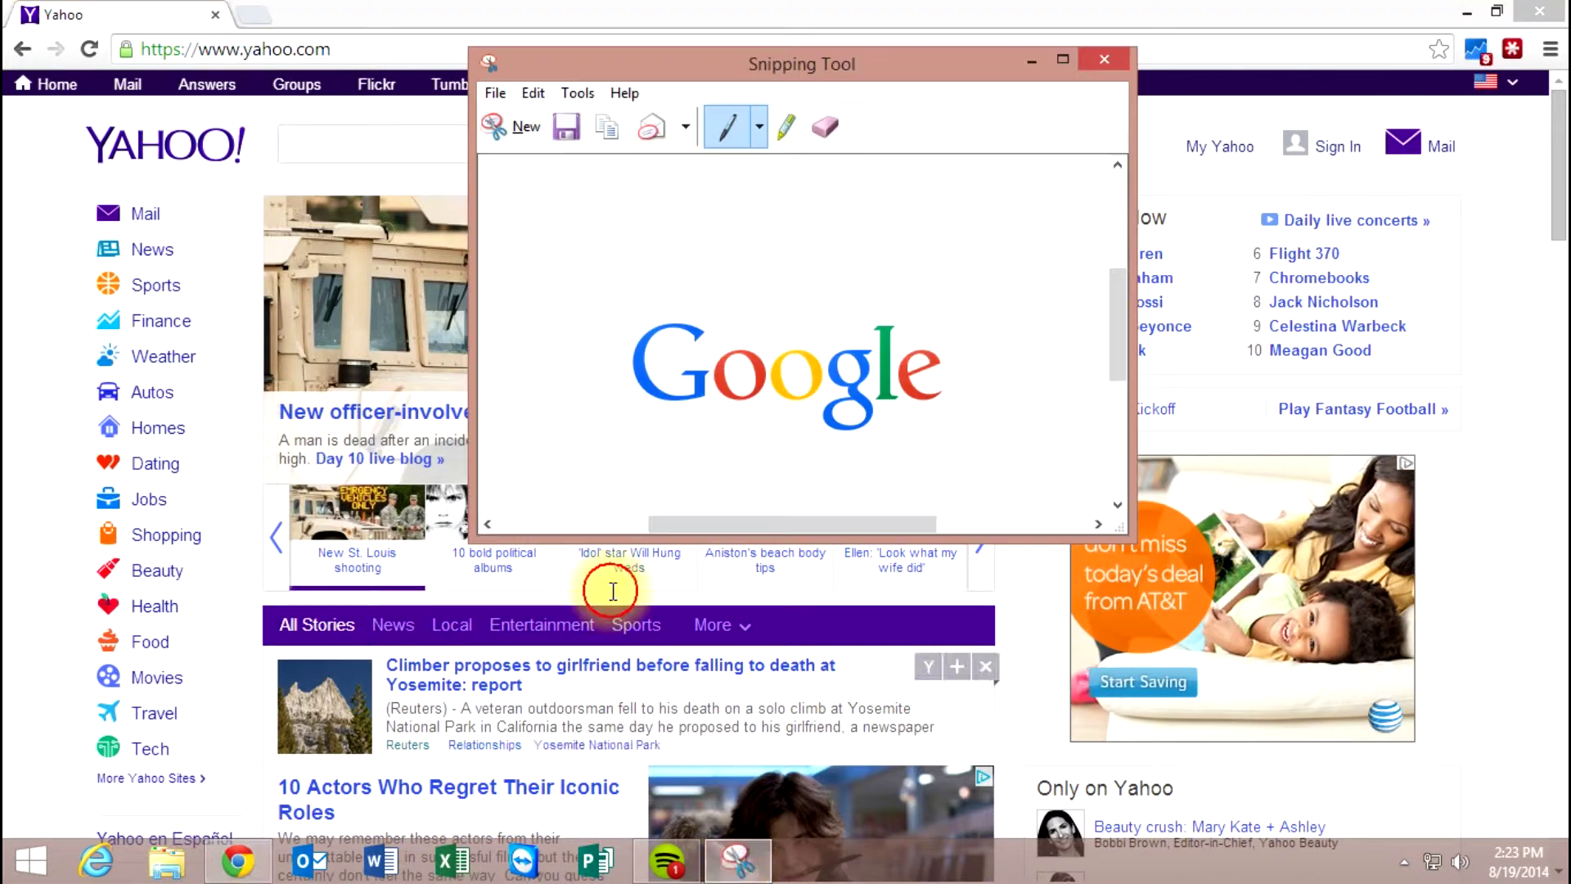
left_click(538, 131)
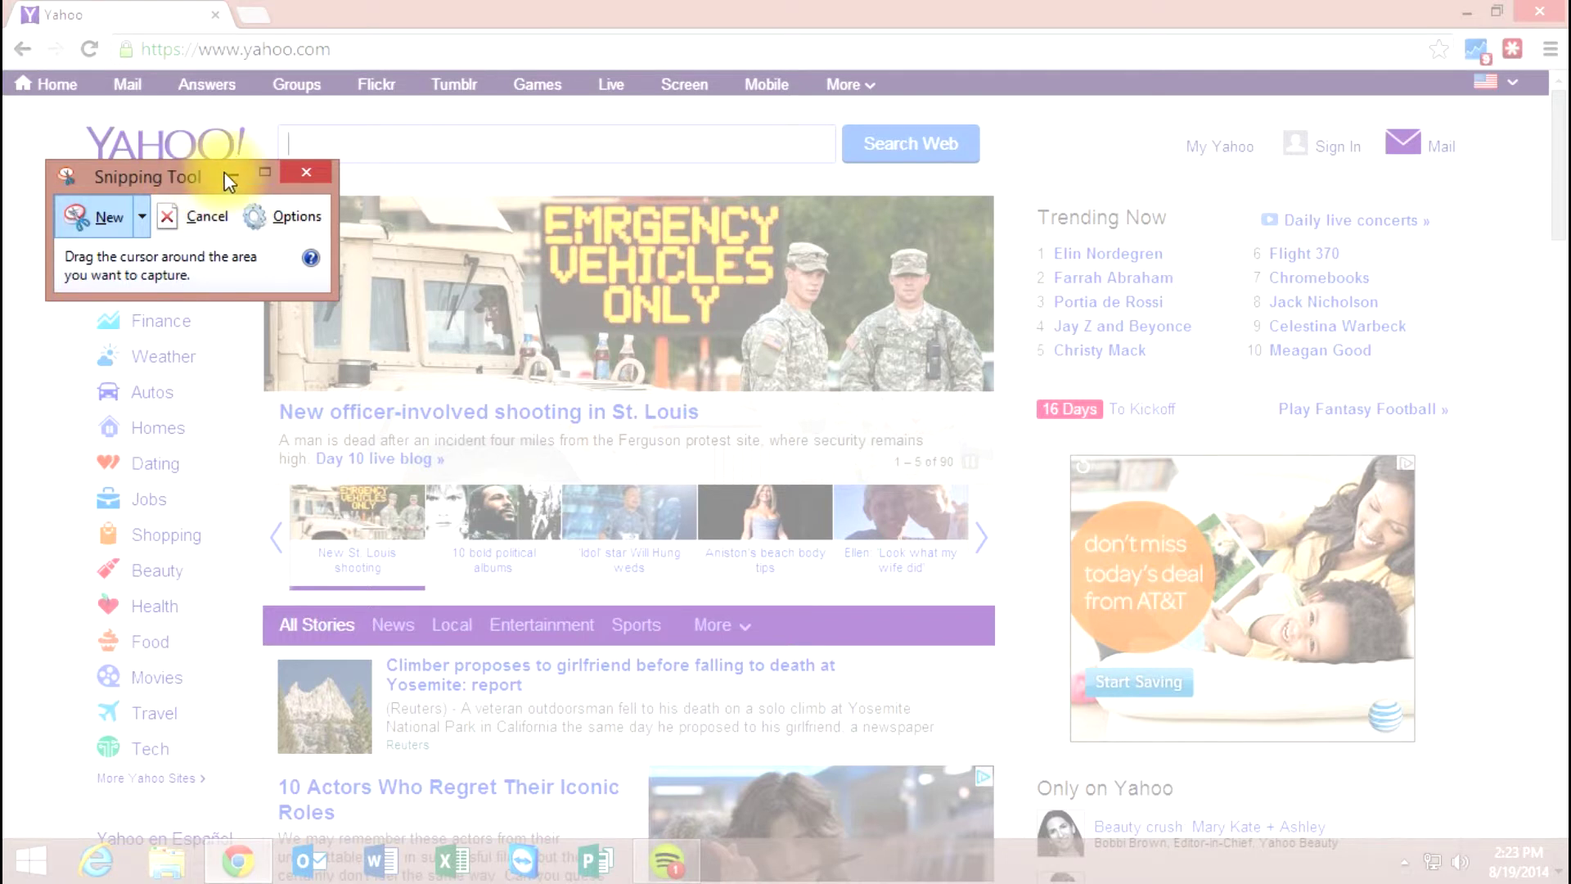
left_click(226, 172)
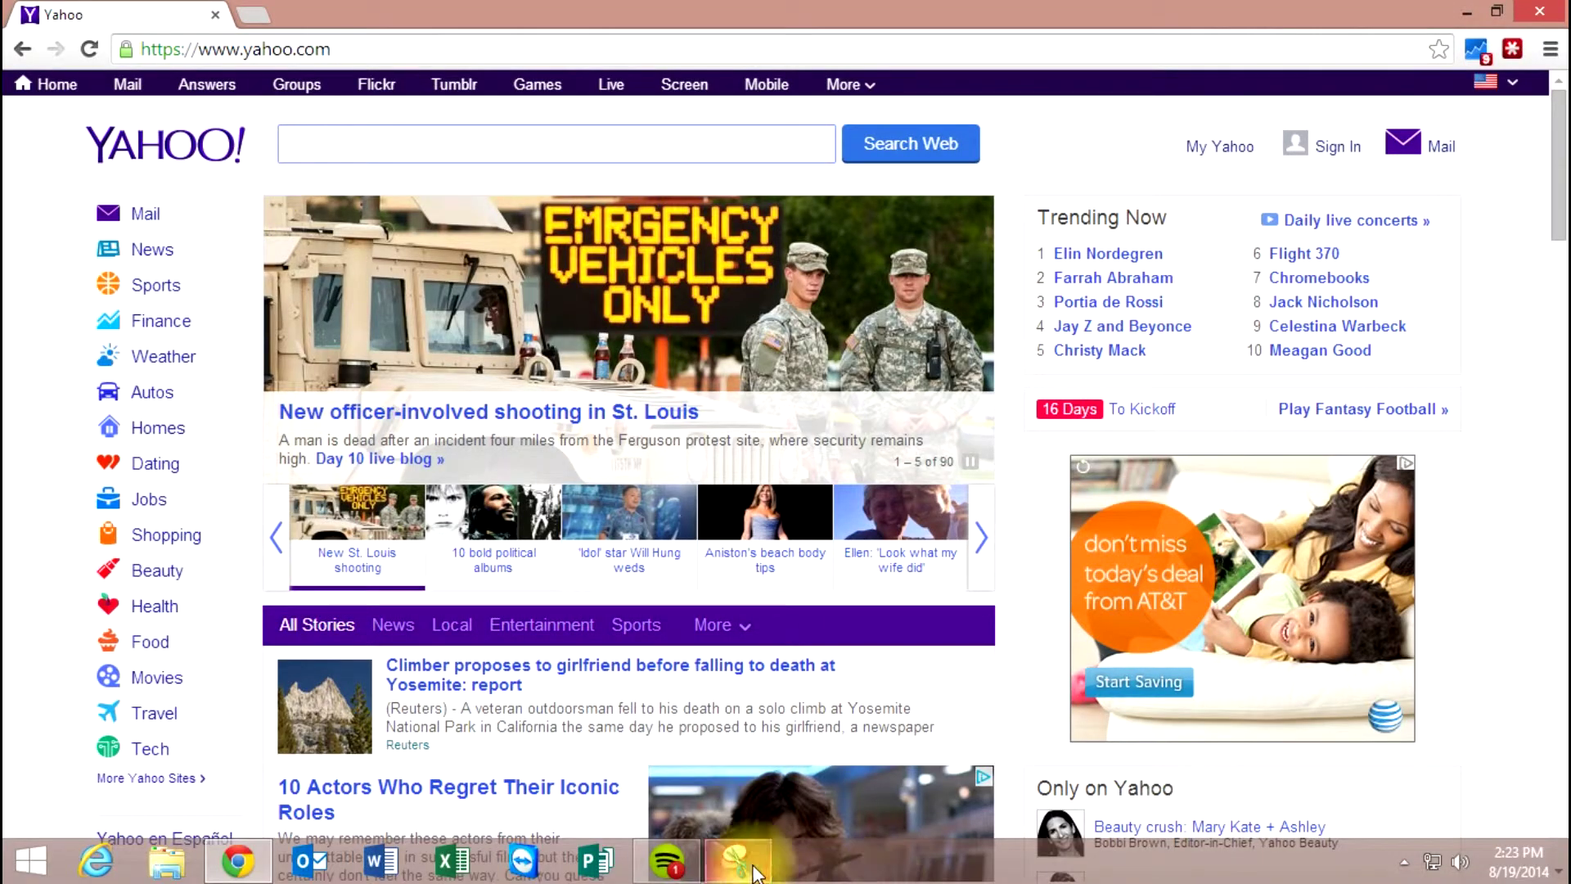
left_click(748, 859)
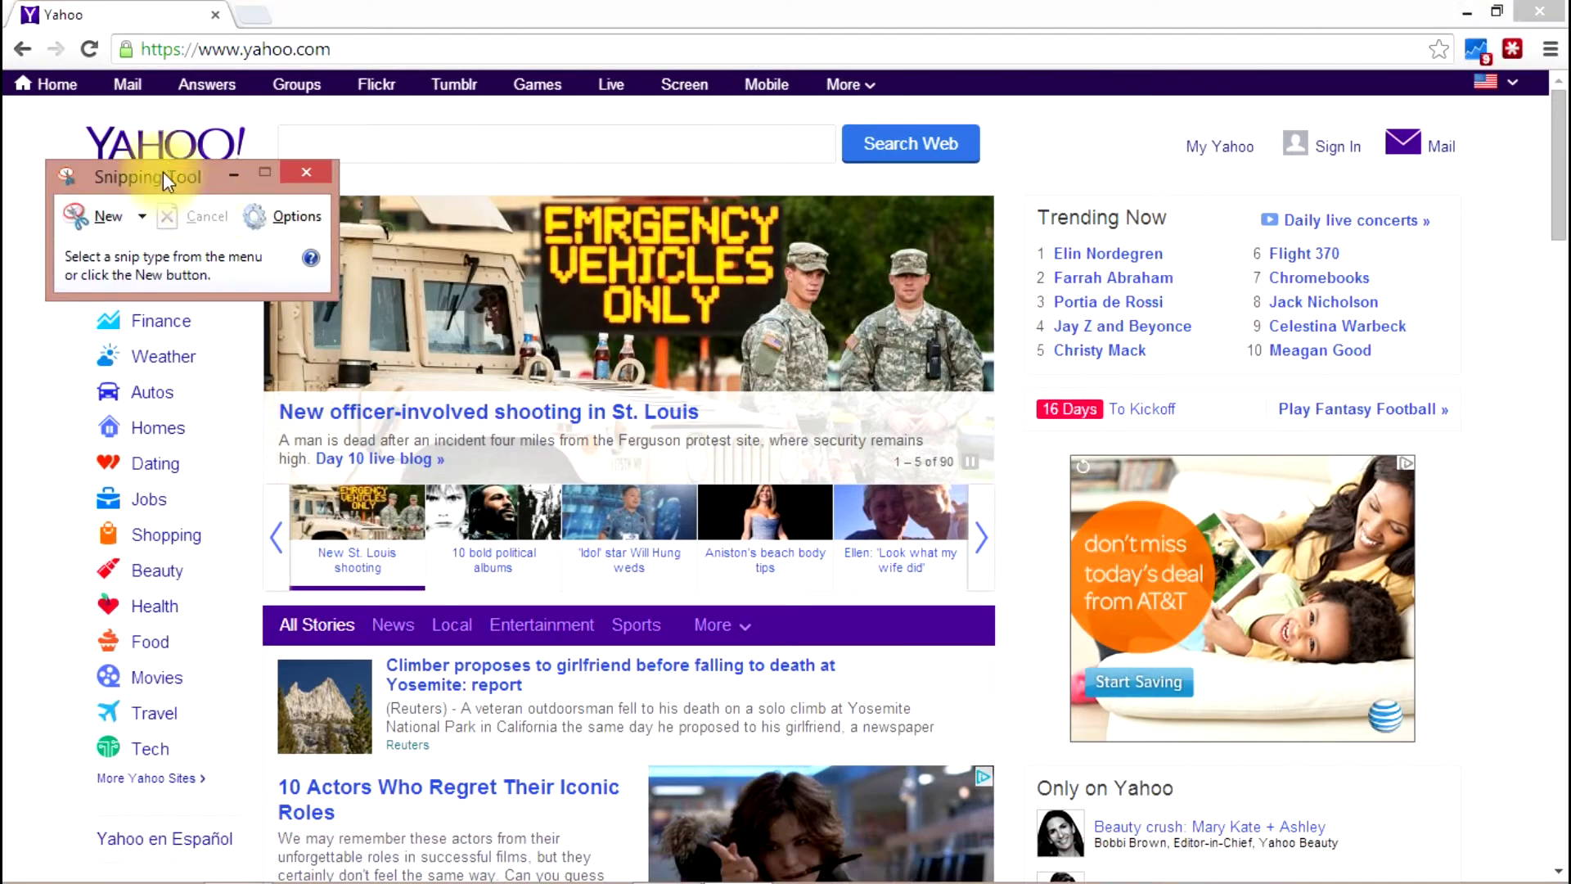
Restart a Rectangular Snip, move the Snipping Tool window out of the way and capture the upper content area of the Yahoo page.
left_click(144, 217)
left_click(140, 276)
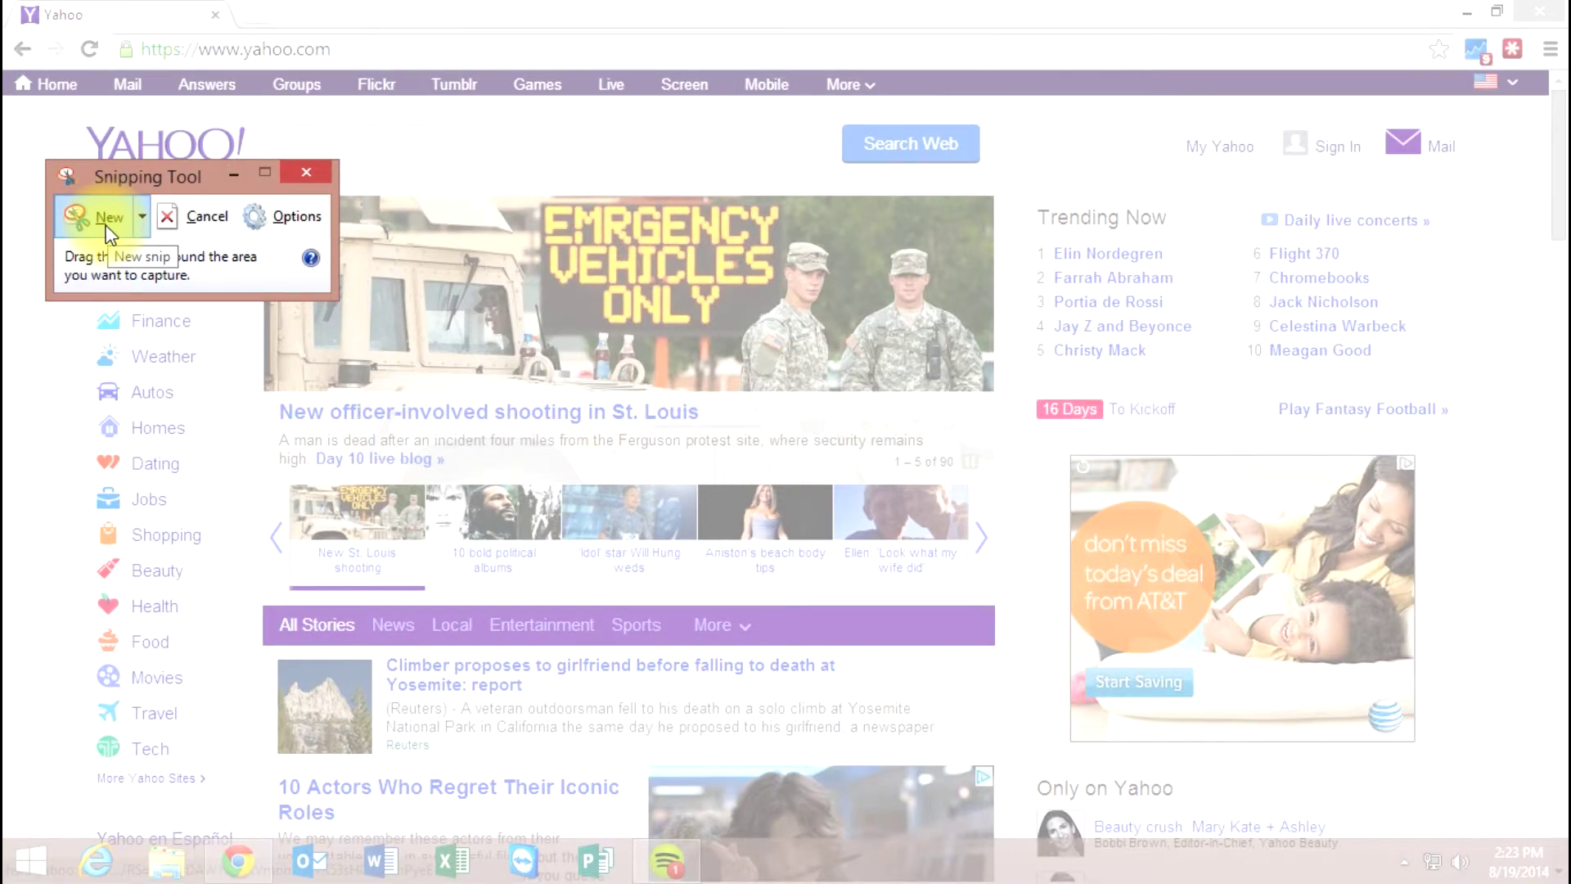
key("Escape")
left_click(110, 218)
left_click_drag(247, 162, 85, 448)
left_click_drag(52, 168, 1500, 509)
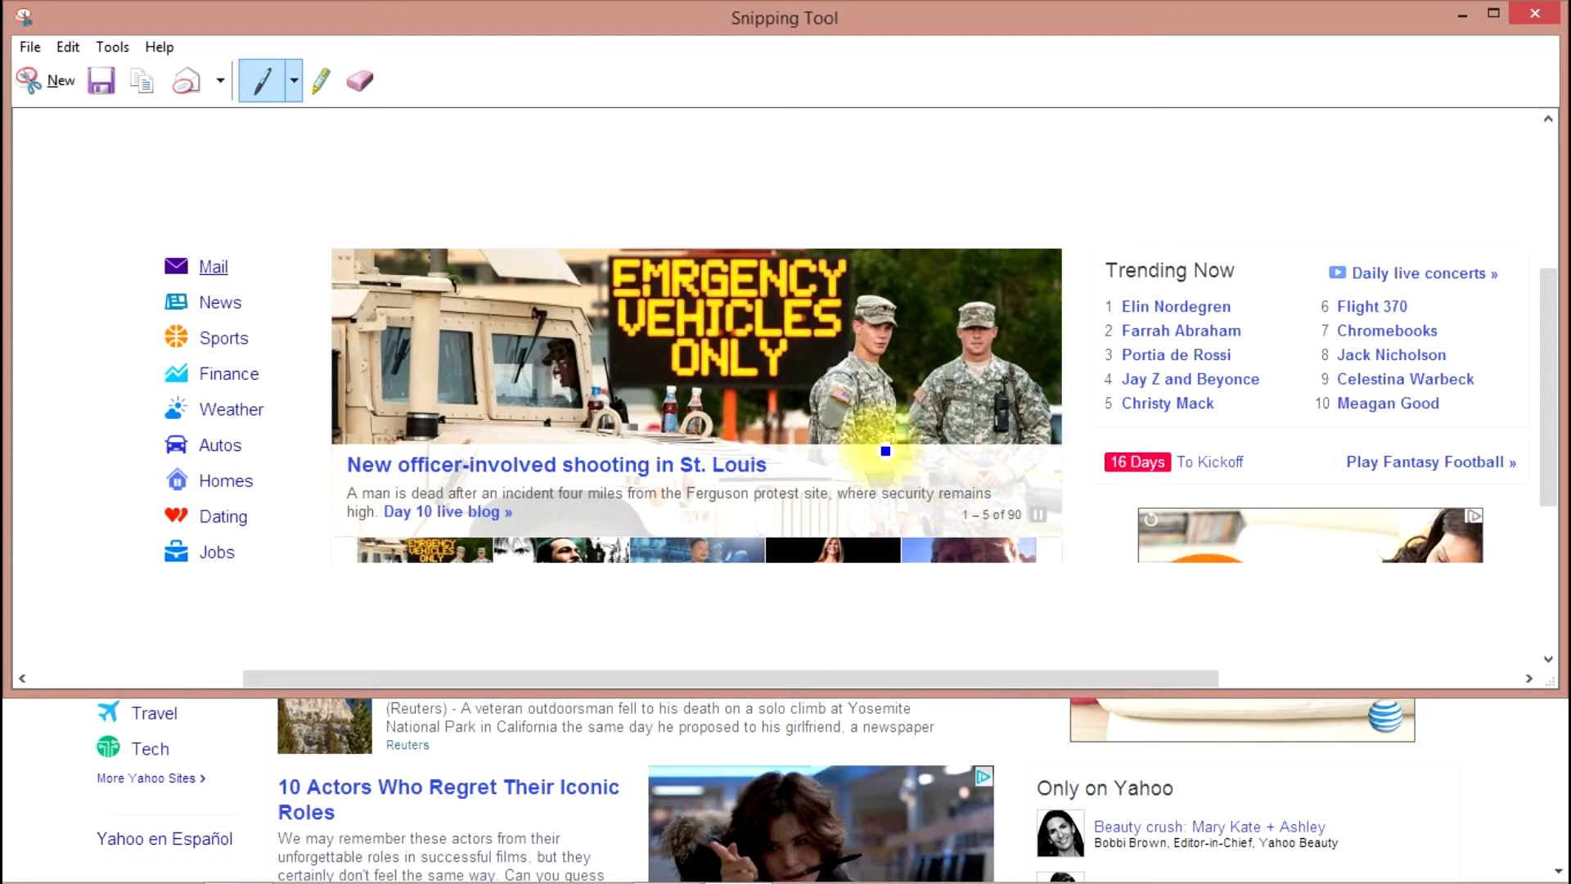
mouse_move(1546, 396)
left_mouse_down()
mouse_move(1546, 445)
mouse_move(1546, 333)
mouse_move(1553, 403)
left_mouse_up()
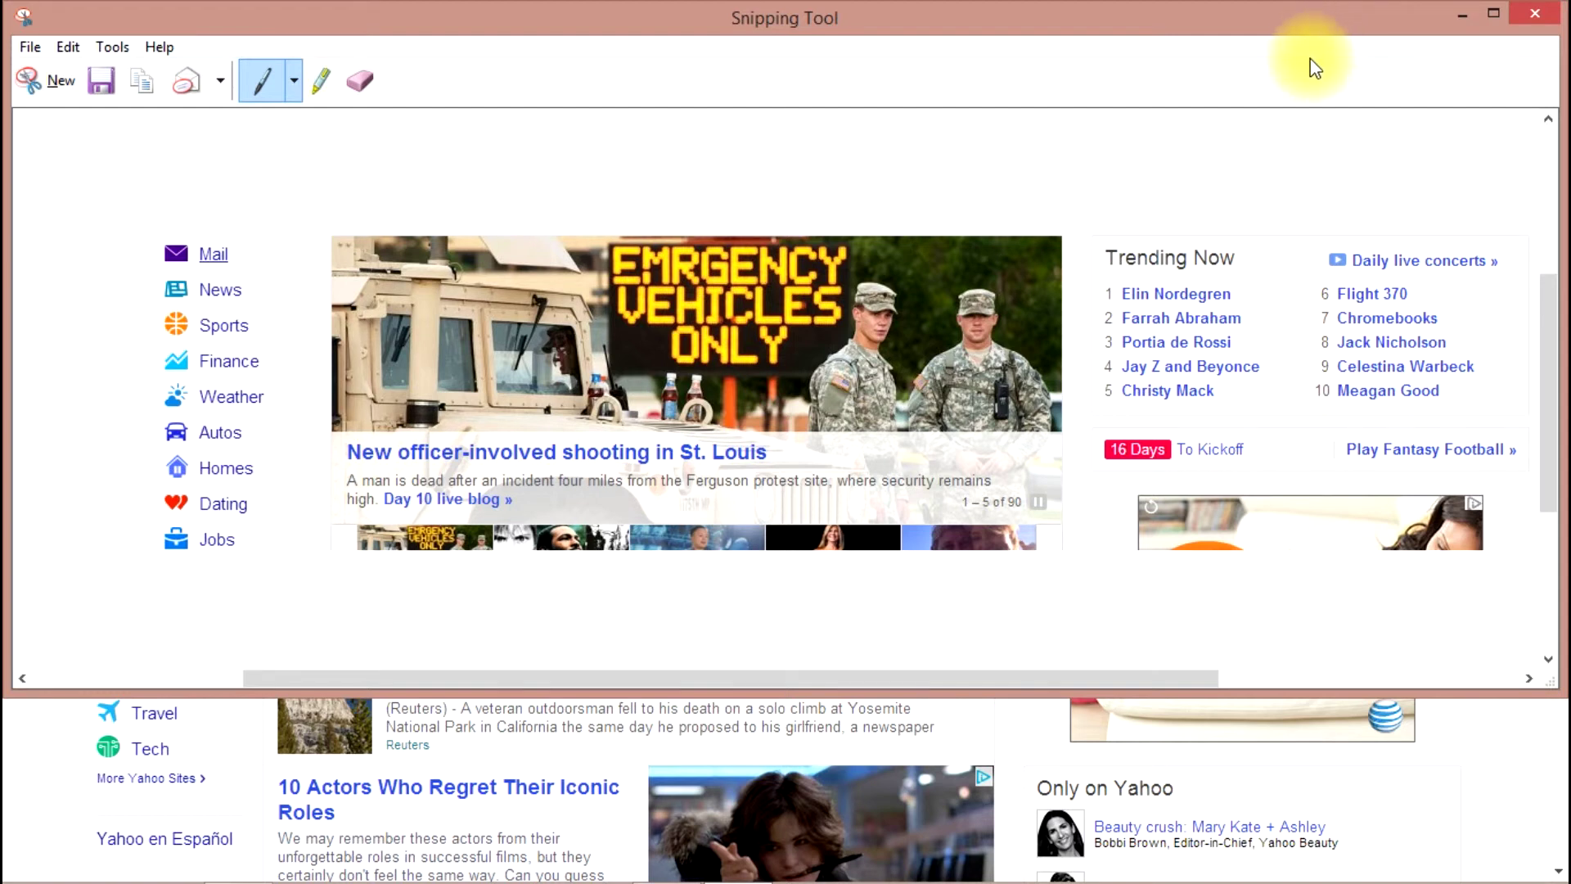
Close Snipping Tool and choose to save the Yahoo snip, bringing up the Save As dialog.
left_click(1519, 11)
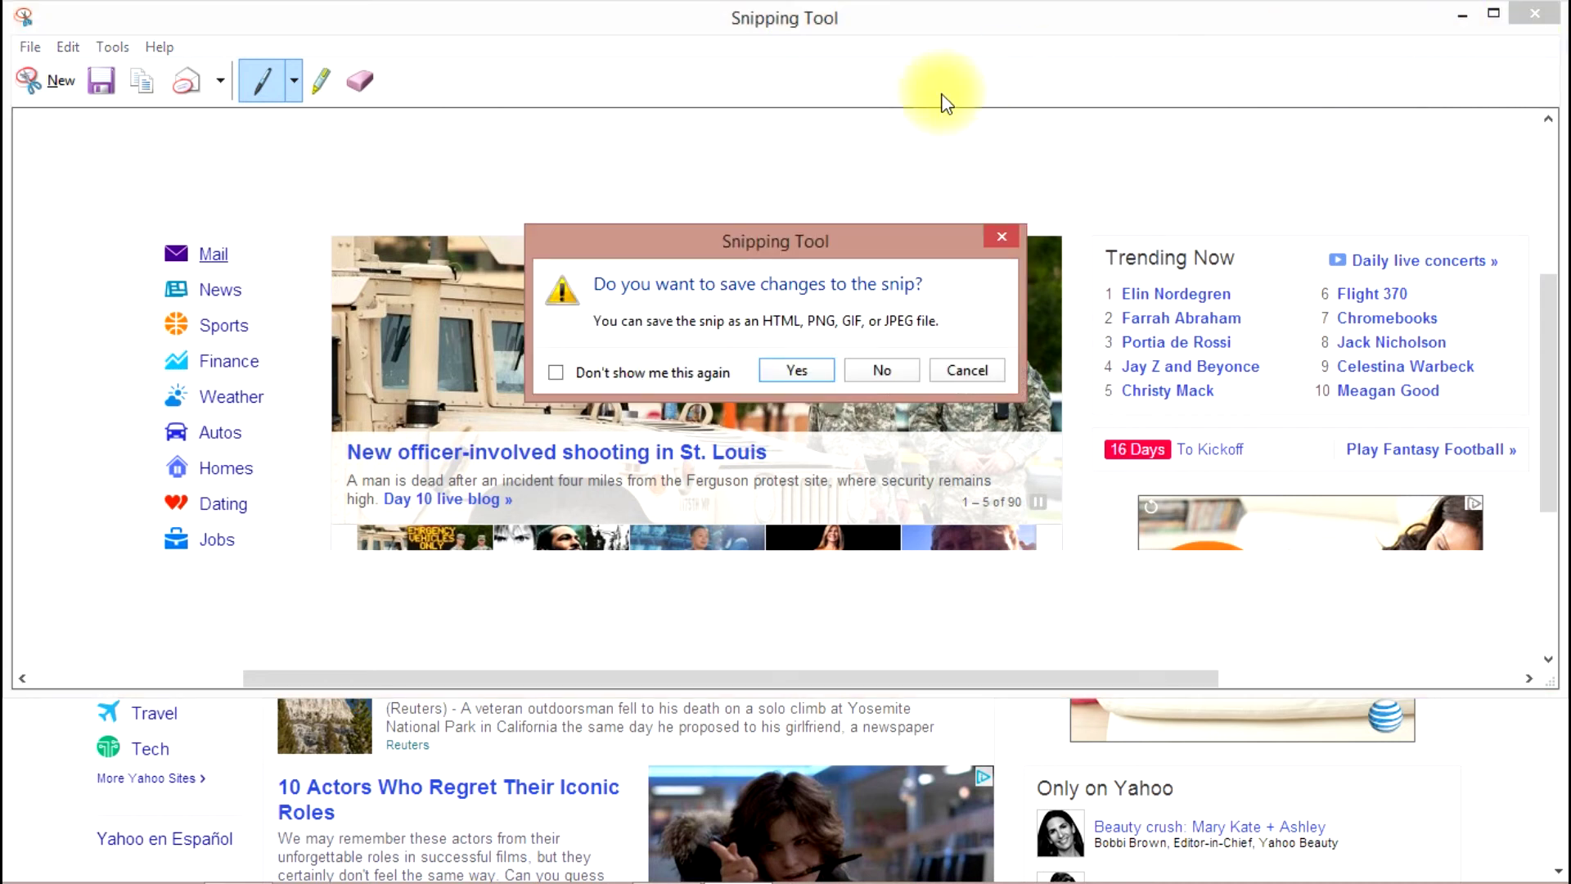
left_click(810, 370)
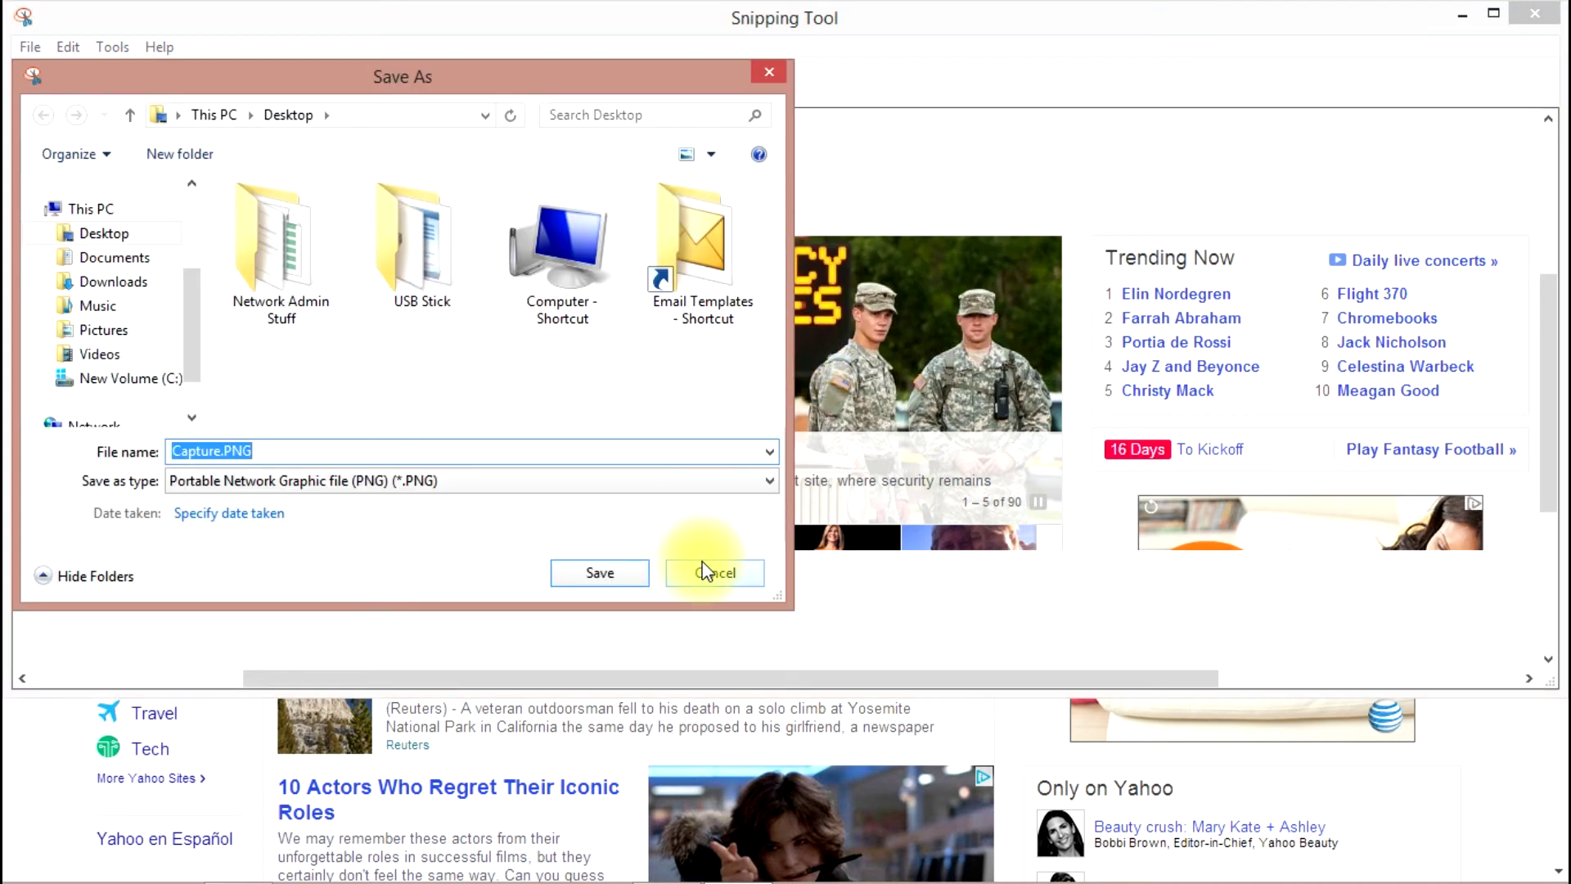